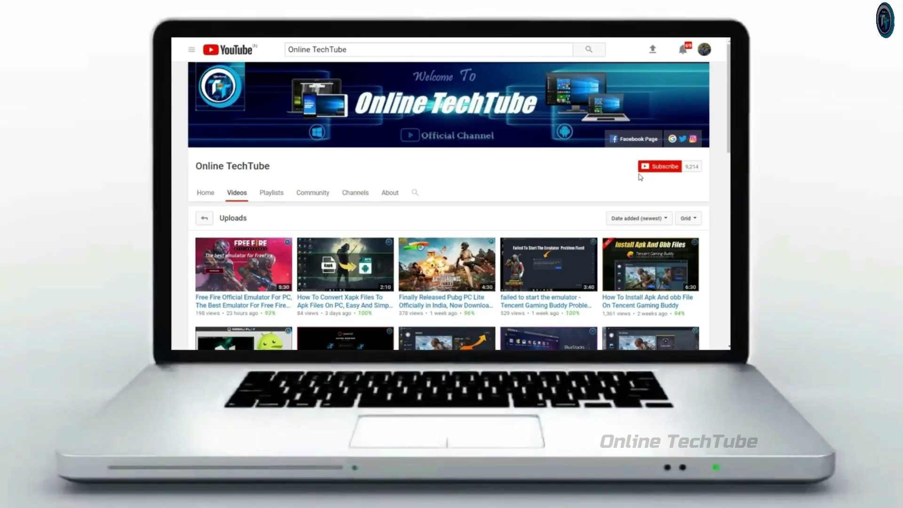
Subscribe to the Online TechTube channel and save its notification preferences
click(651, 171)
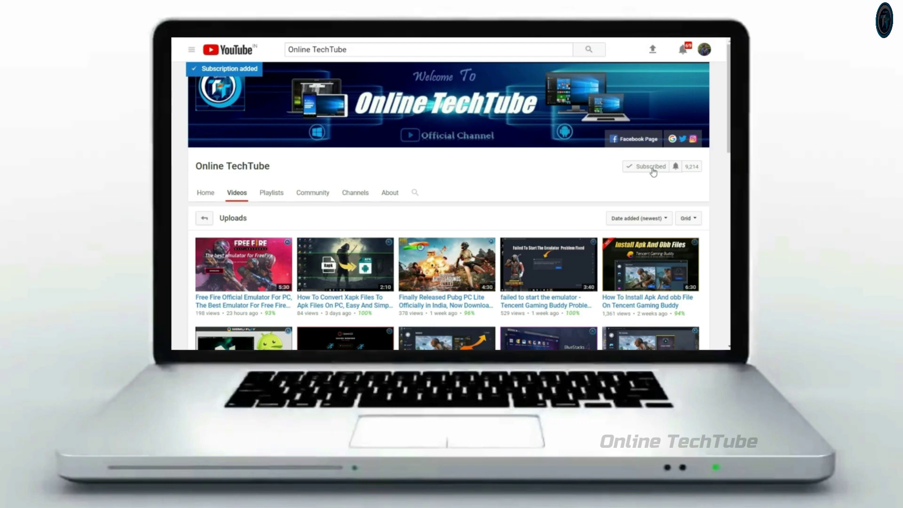
click(676, 167)
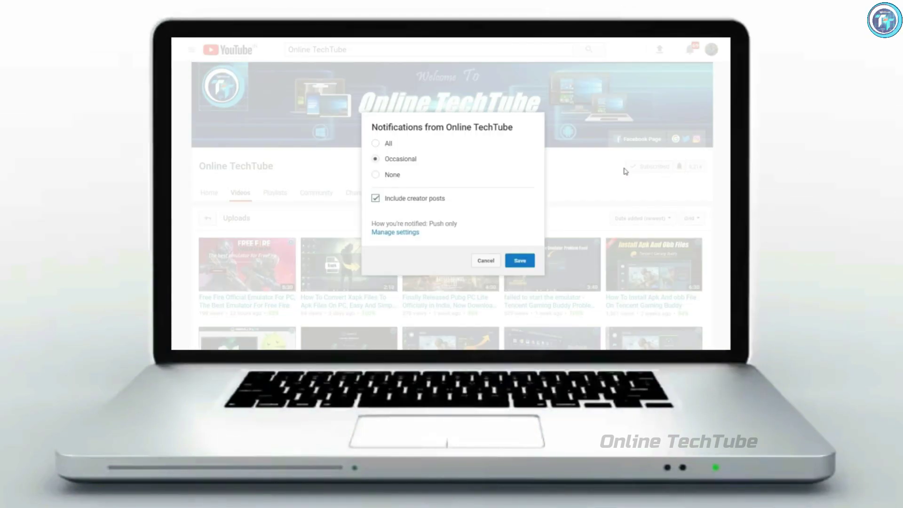
click(517, 261)
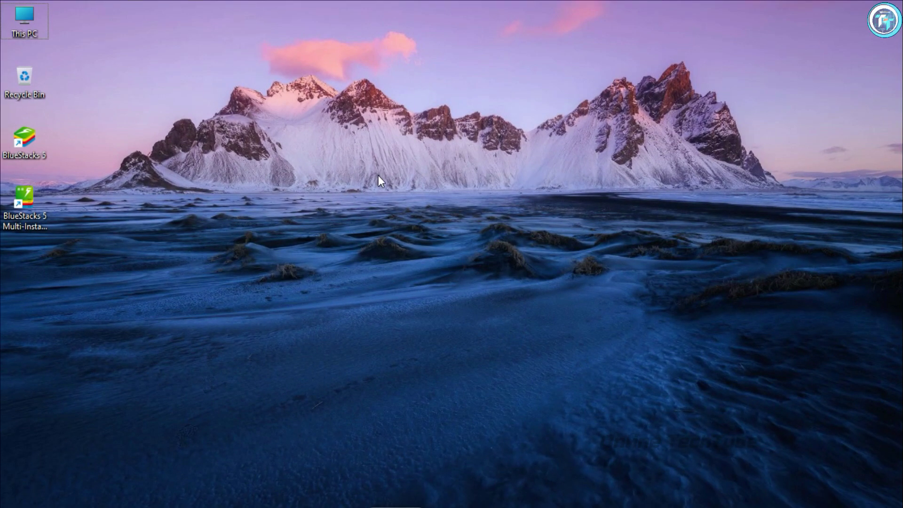
Search Windows for NVIDIA Control Panel and open the app
drag(111, 117, 2, 272)
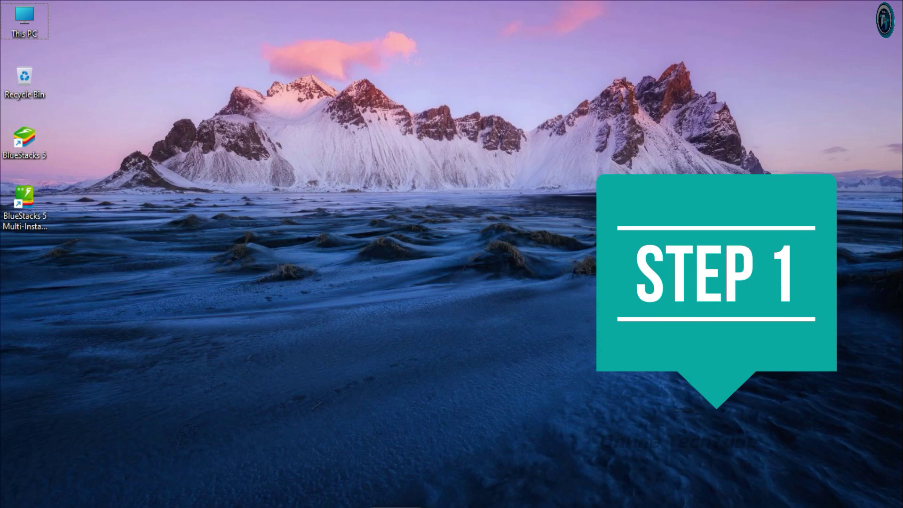
key(super+s)
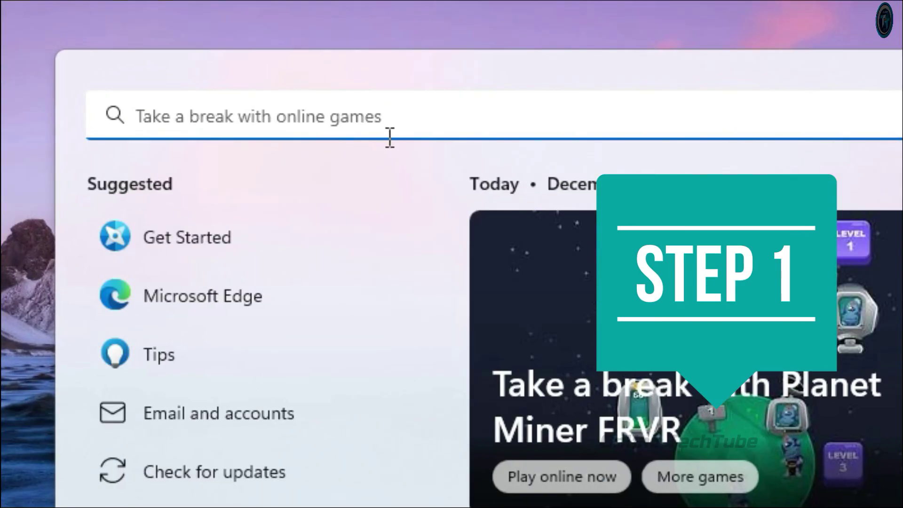
text(NVDIA Control)
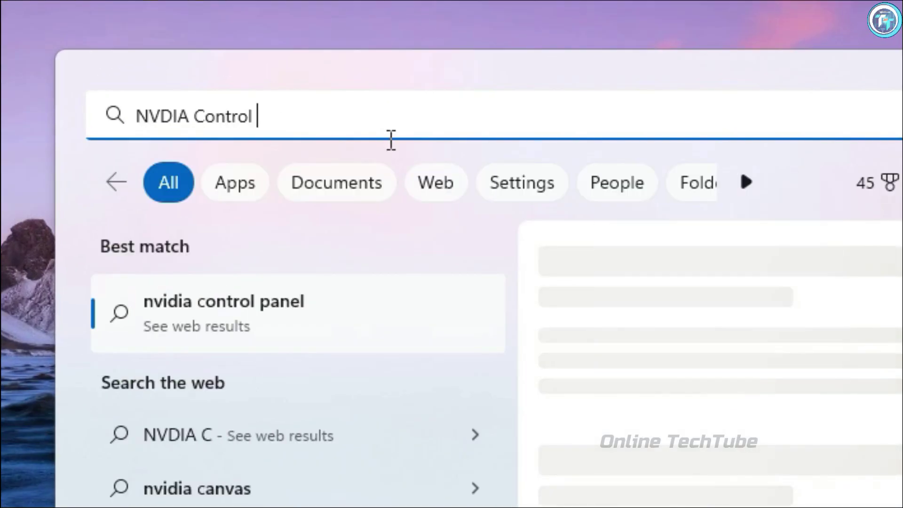
text( Panel)
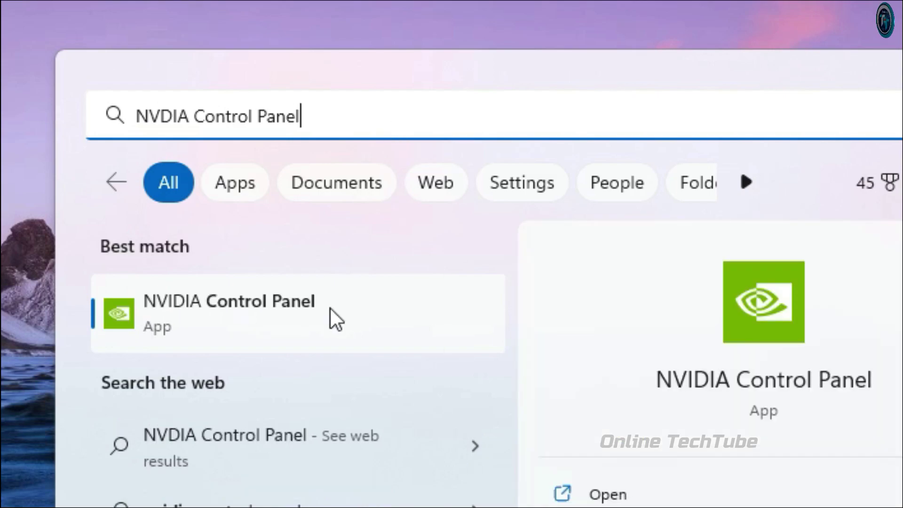
click(287, 337)
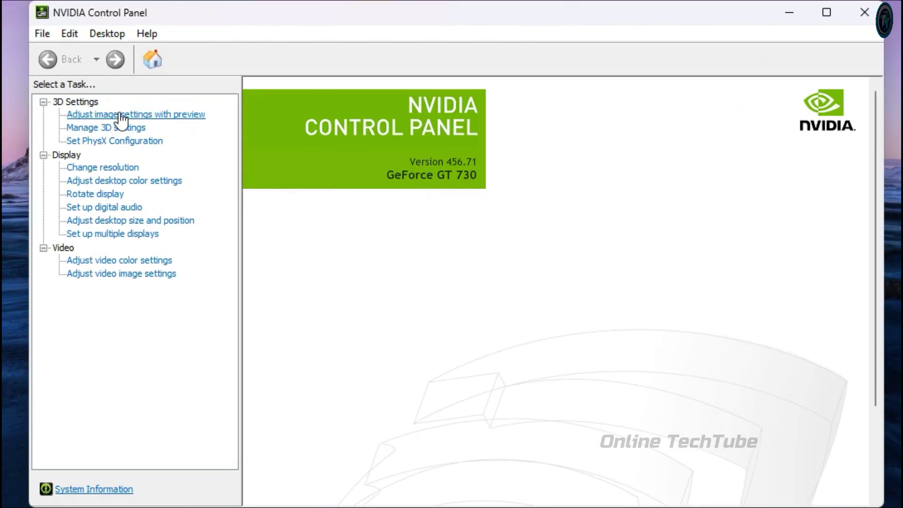
Set the image settings with preview to "Use the advanced 3D image settings" and apply the change
click(148, 116)
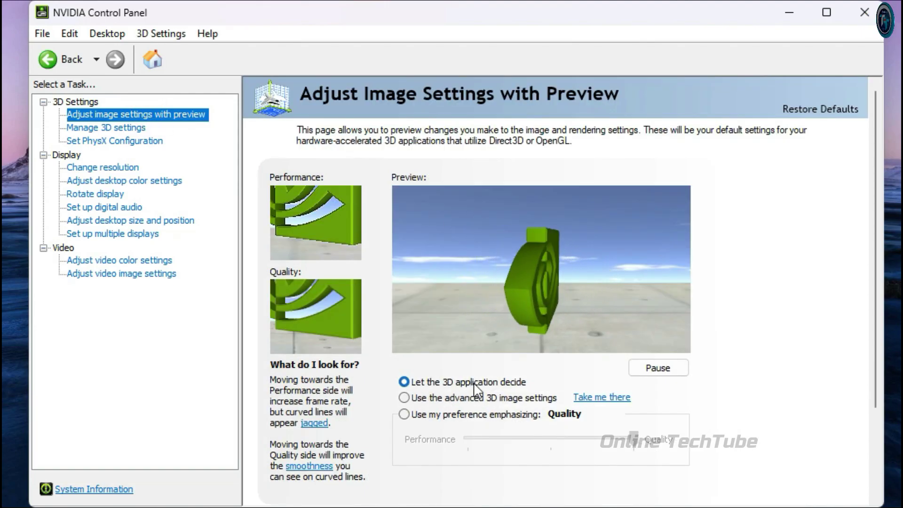
click(403, 398)
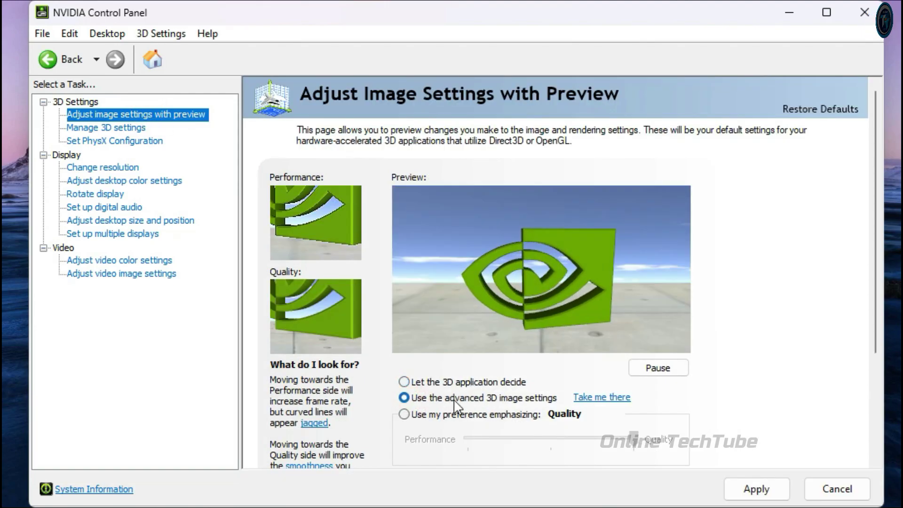
click(764, 492)
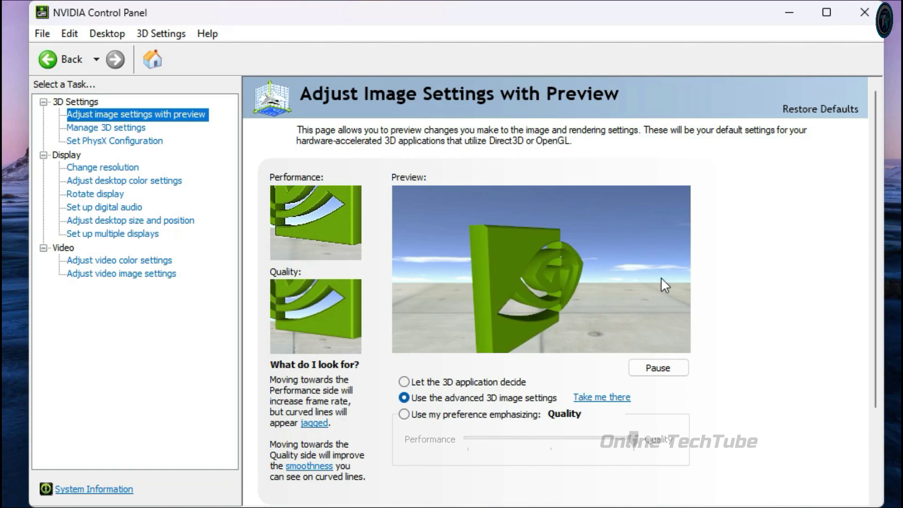
In the global 3D settings, set the OpenGL rendering GPU to GeForce GT 730
click(117, 134)
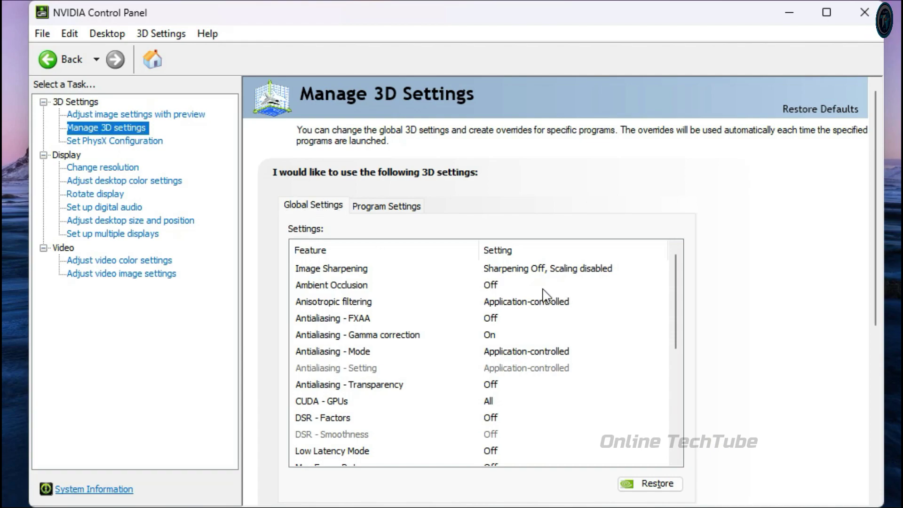
scroll(544, 295, down, 5)
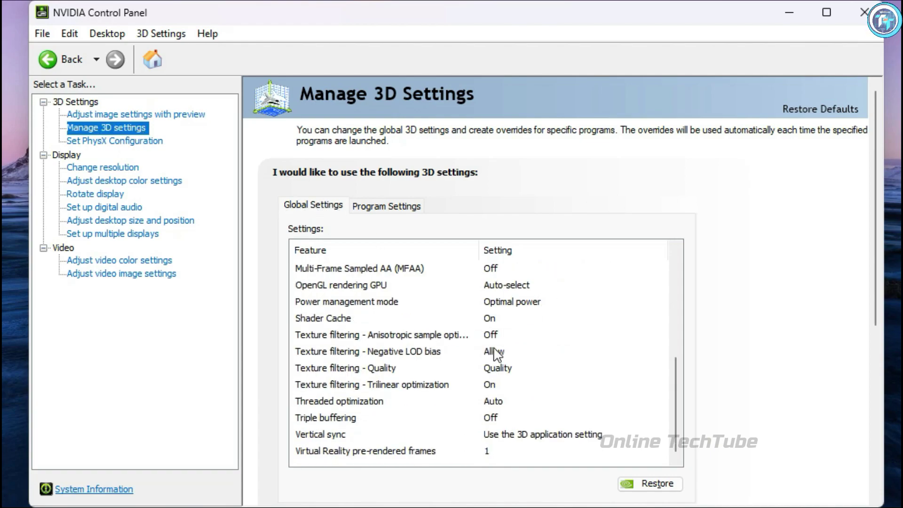
drag(676, 388, 679, 297)
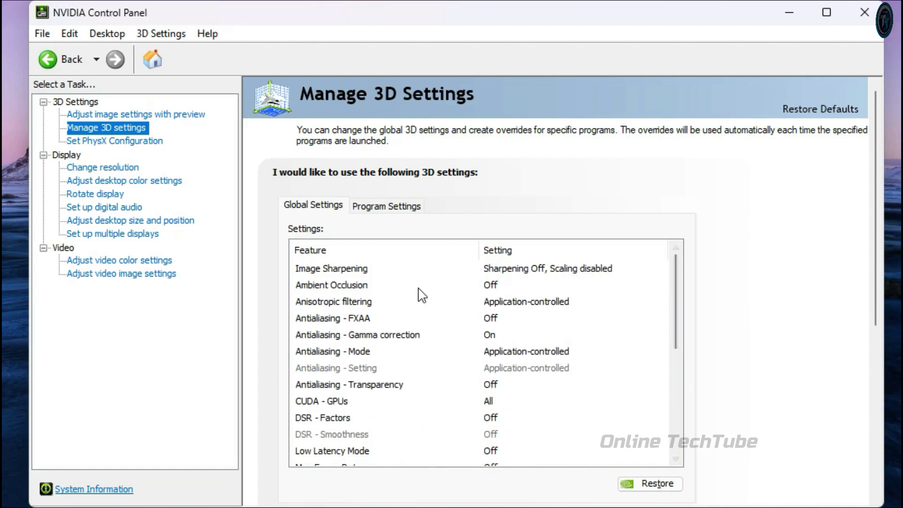
scroll(485, 353, down, 2)
click(327, 402)
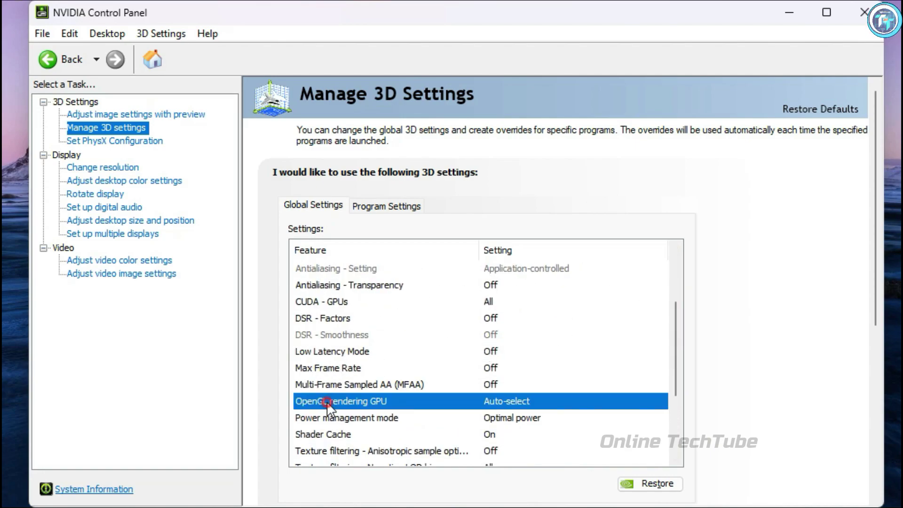
click(348, 407)
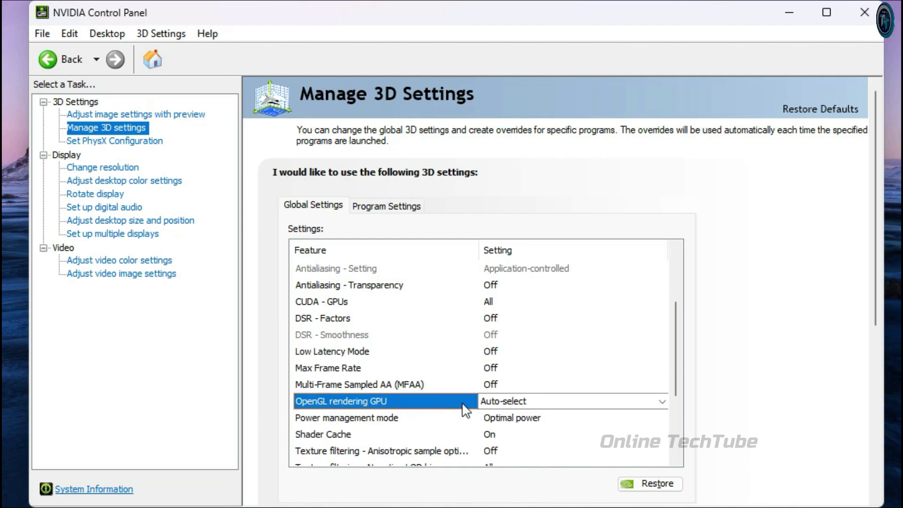
click(506, 406)
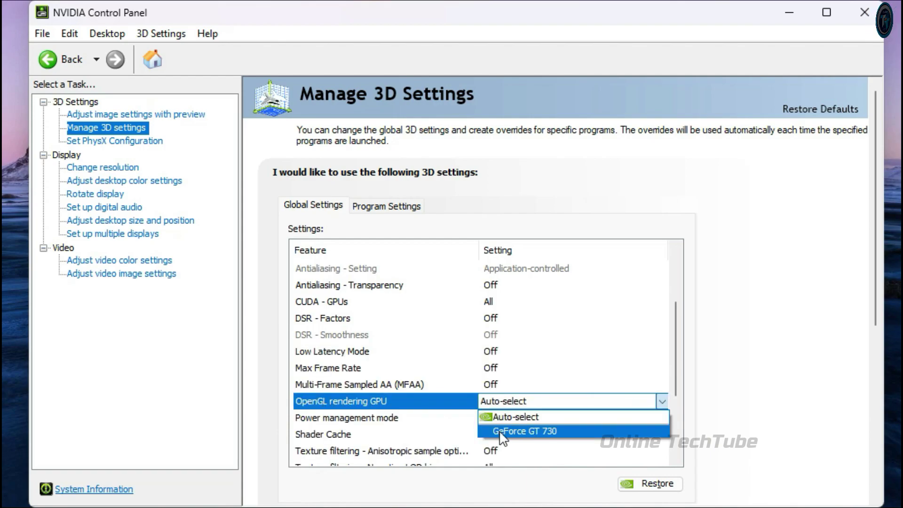
click(540, 433)
Set the global power management mode to "Prefer maximum performance"
scroll(510, 423, down, 3)
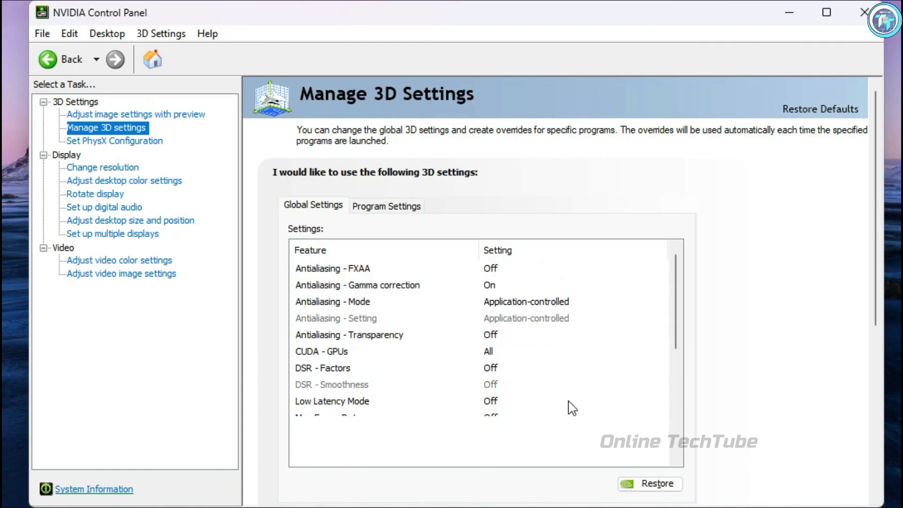
click(333, 370)
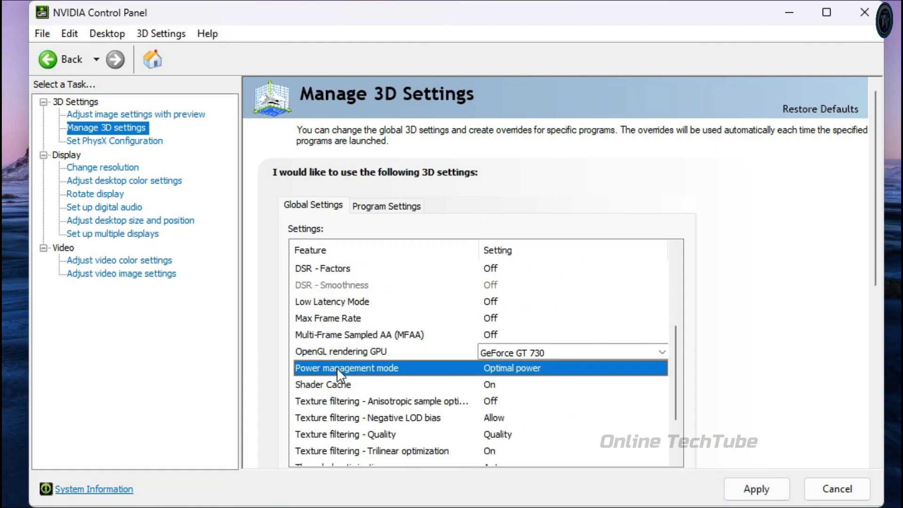
click(545, 367)
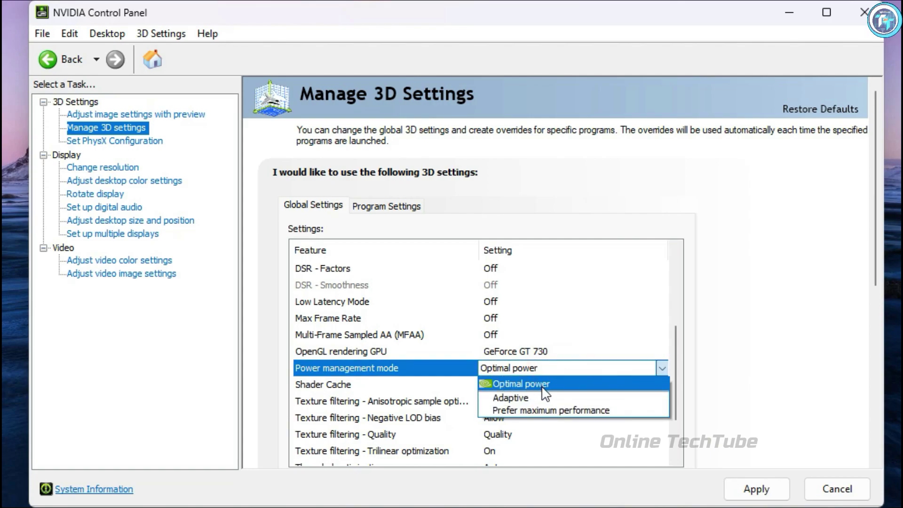
click(549, 410)
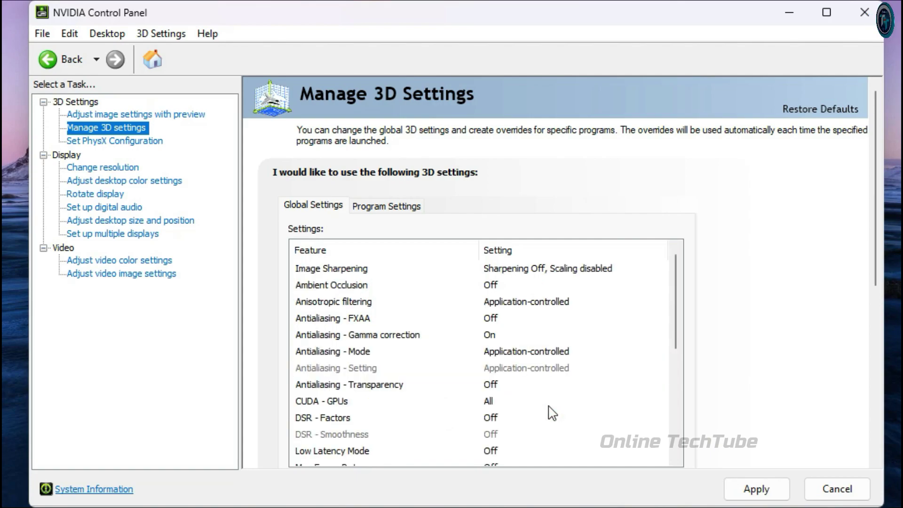
click(642, 403)
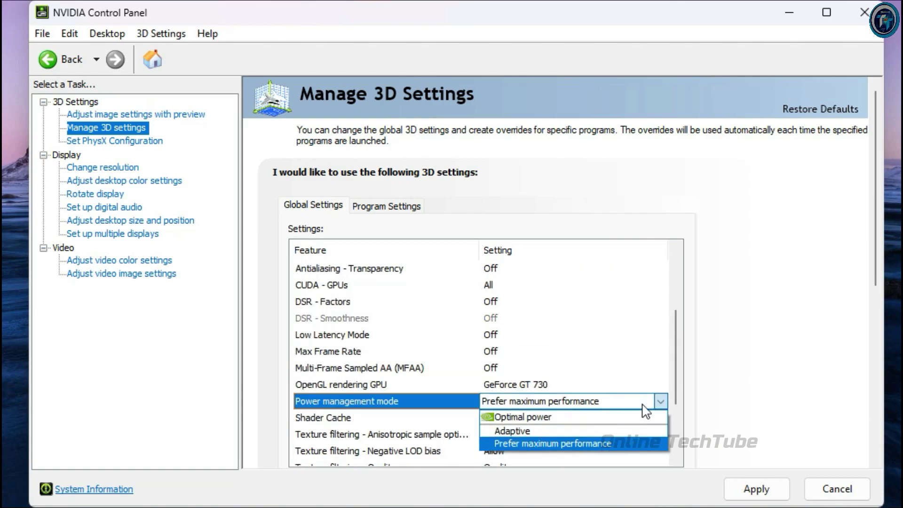
click(677, 399)
Set Texture filtering - Quality to "High performance" and apply the global 3D settings
scroll(676, 406, down, 2)
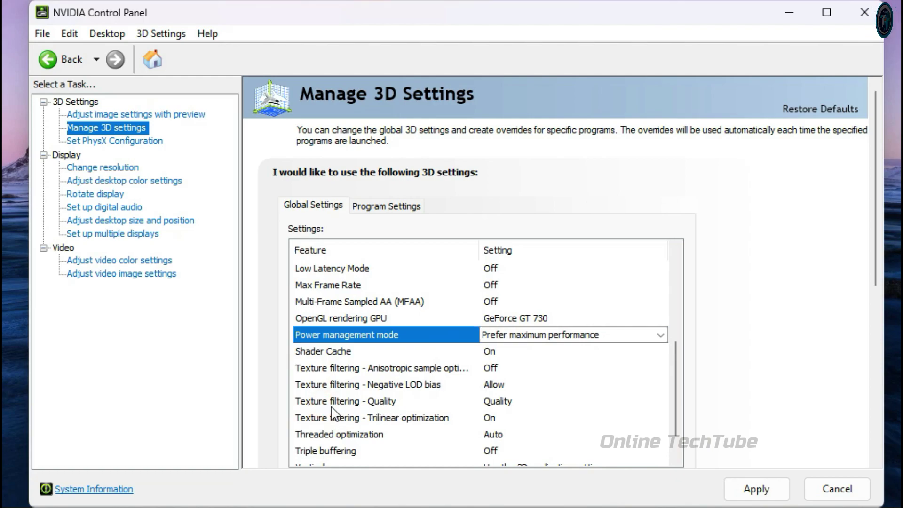
click(394, 404)
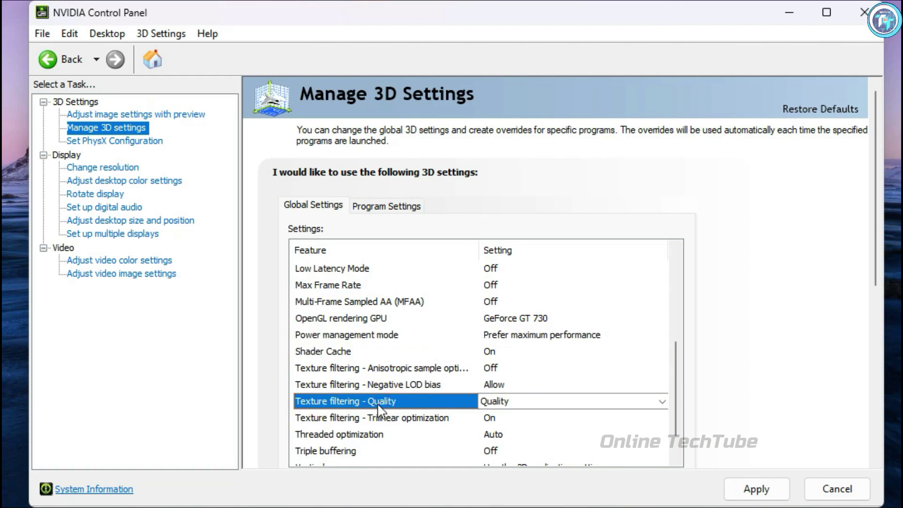
click(501, 405)
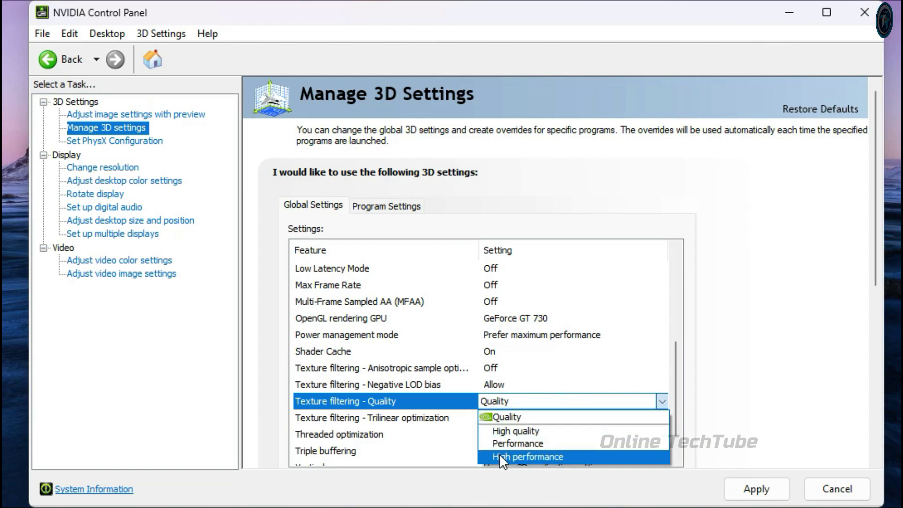
click(540, 456)
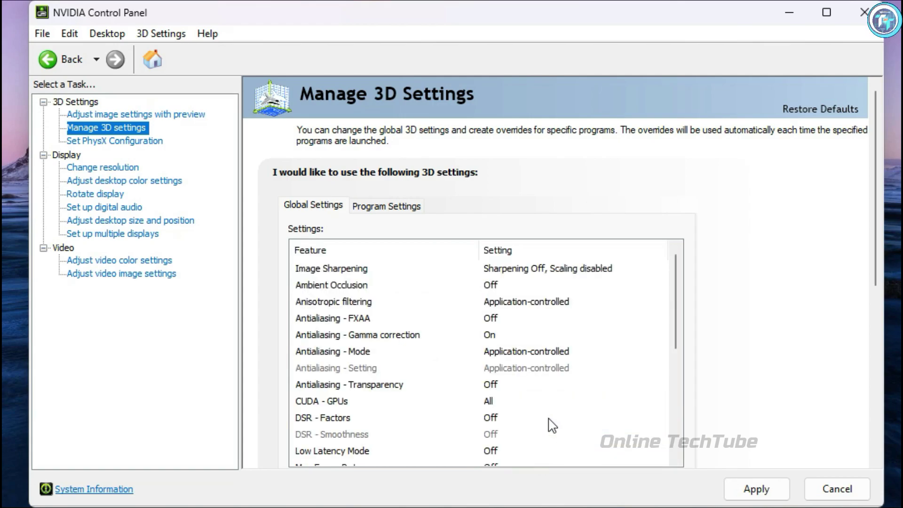
click(487, 369)
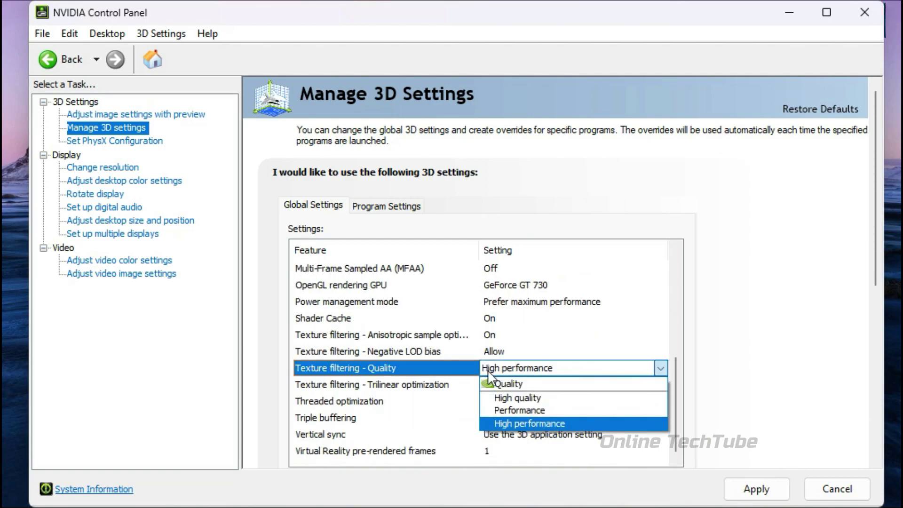
click(685, 374)
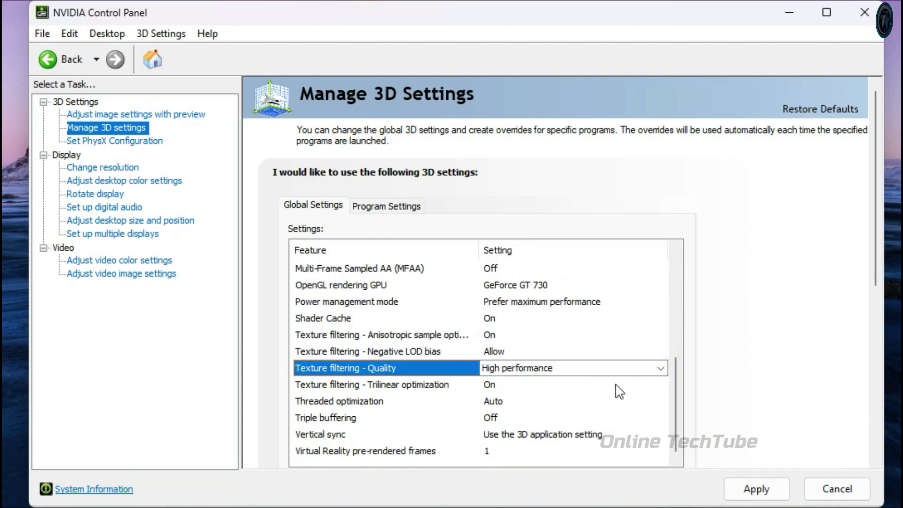
click(767, 491)
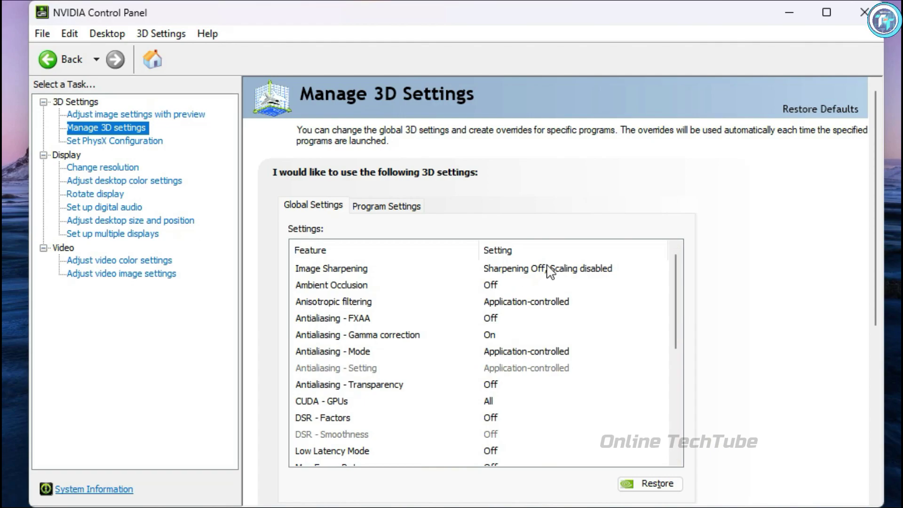
Set the PhysX processor to GeForce GT 730 and apply the configuration
click(112, 142)
scroll(605, 222, down, 5)
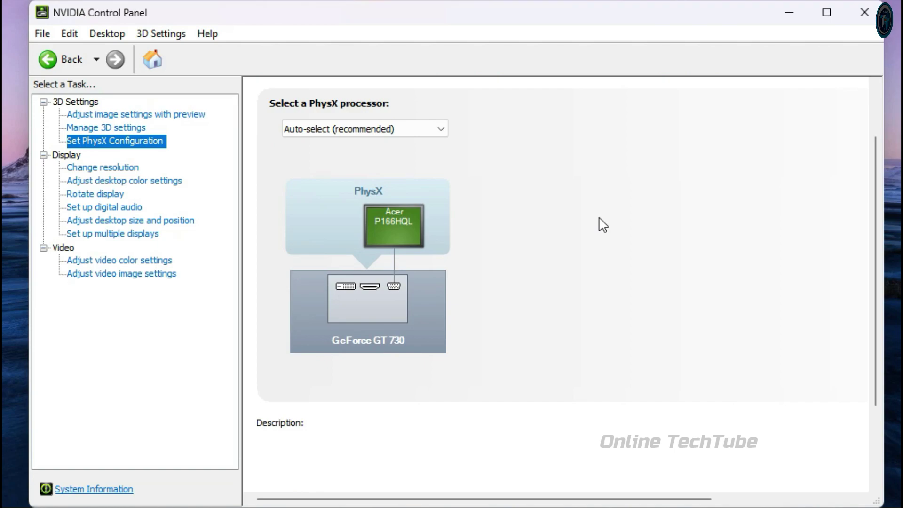
scroll(485, 318, up, 5)
click(349, 198)
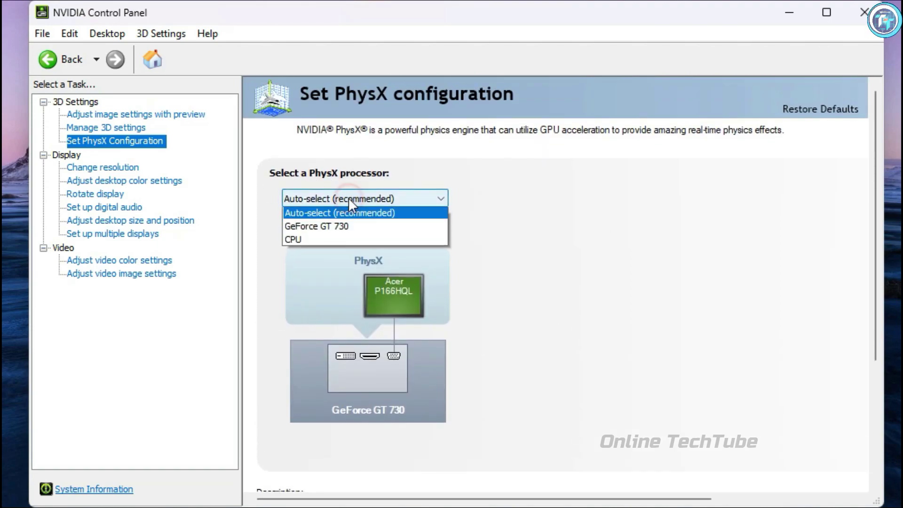
click(338, 231)
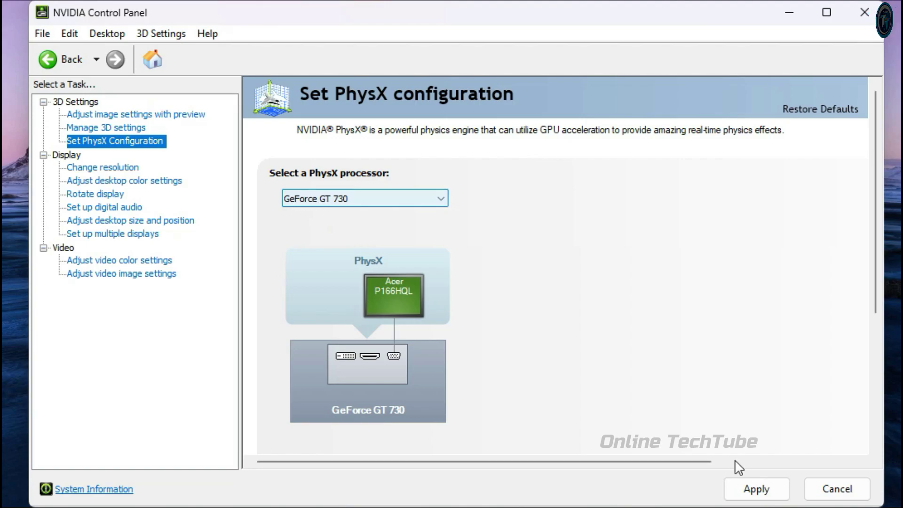
click(756, 489)
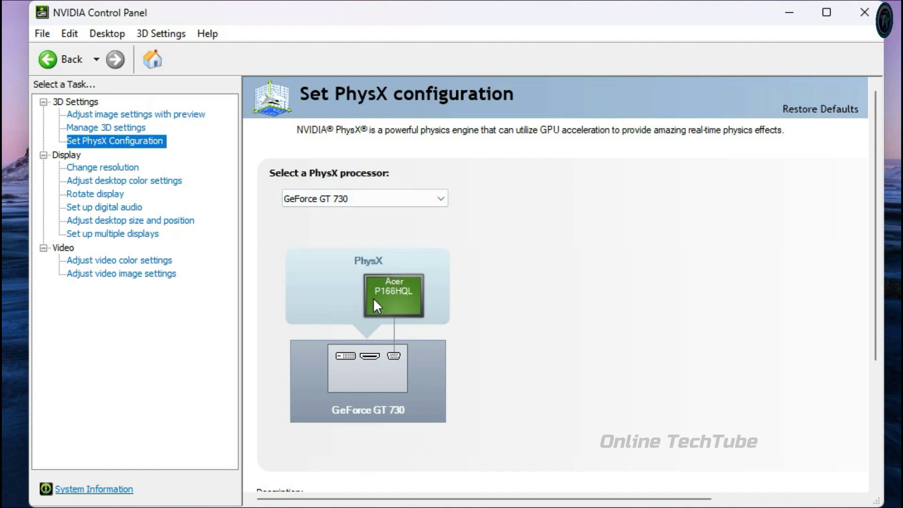
scroll(564, 303, down, 4)
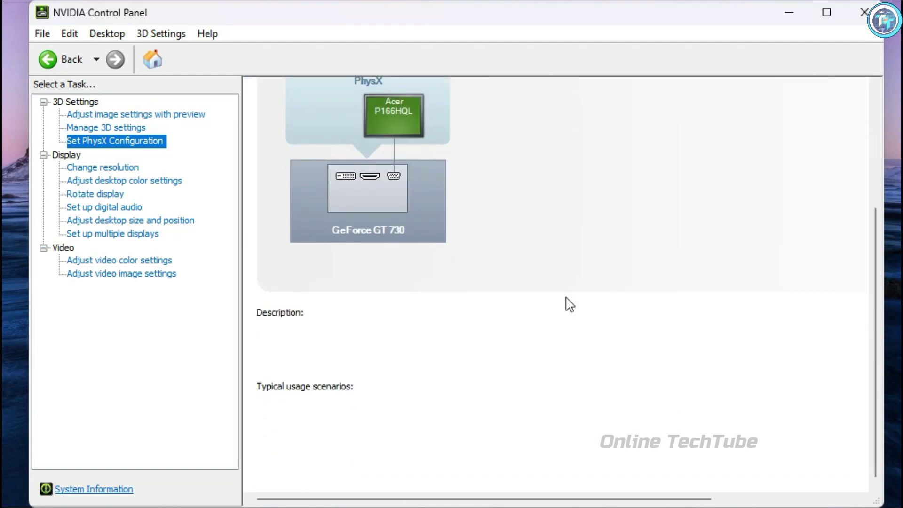
click(147, 57)
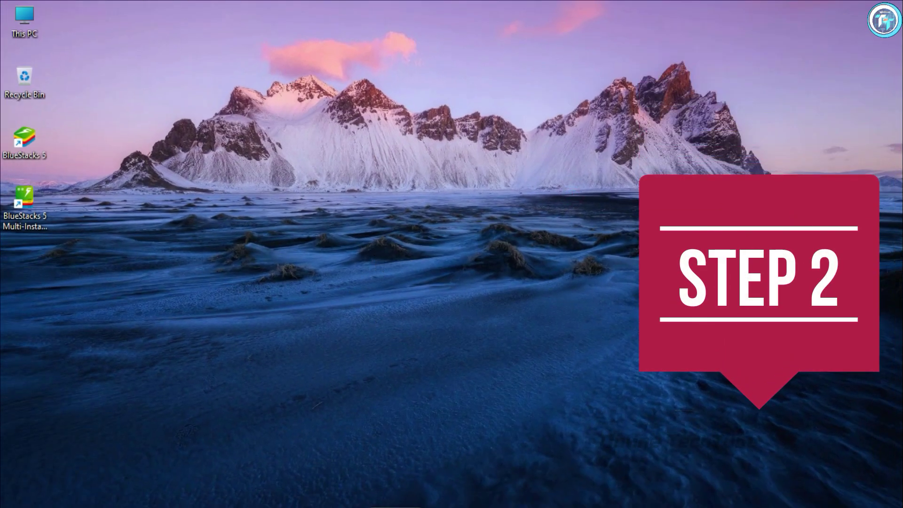
Search Windows for "Graphics Settings" and open the Graphics page of the display settings
key(super)
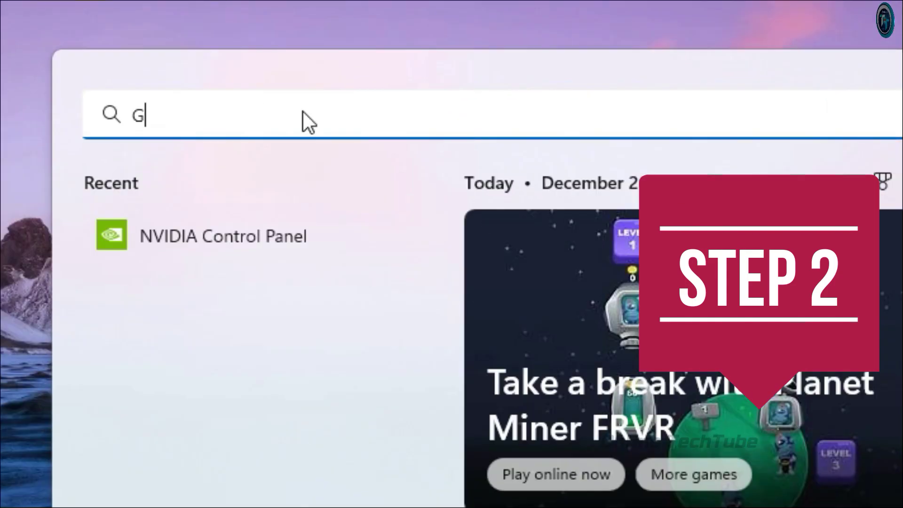
text(Graphics Settings)
click(288, 318)
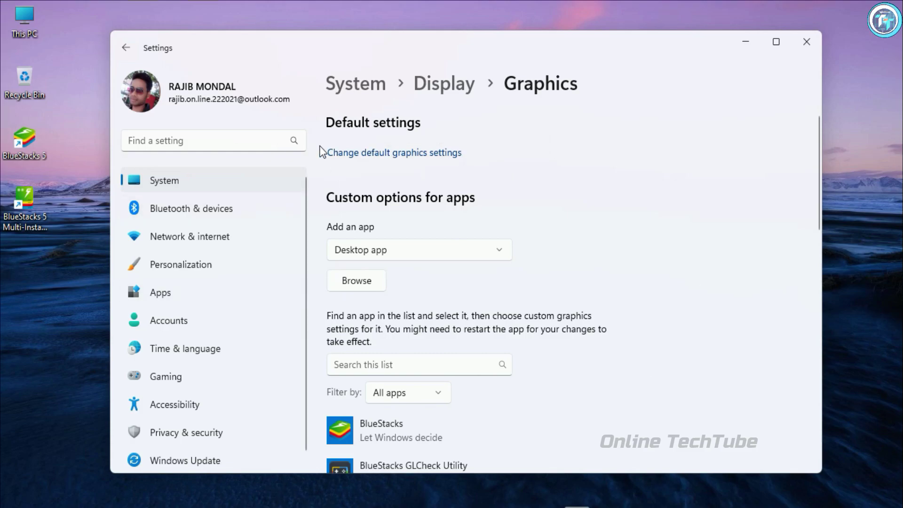
scroll(651, 296, down, 10)
scroll(439, 216, up, 10)
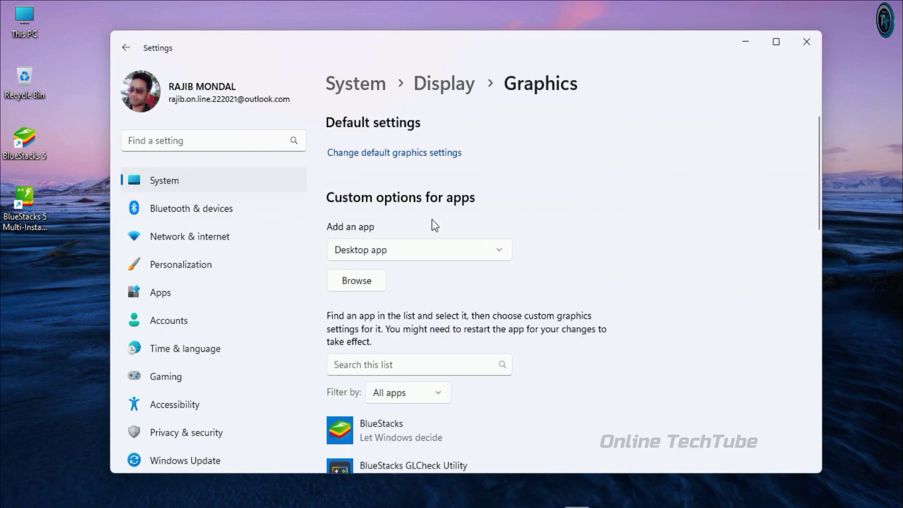
Try to add the BlueStacks 5 shortcut from the Desktop as a desktop app under the custom graphics options
click(348, 284)
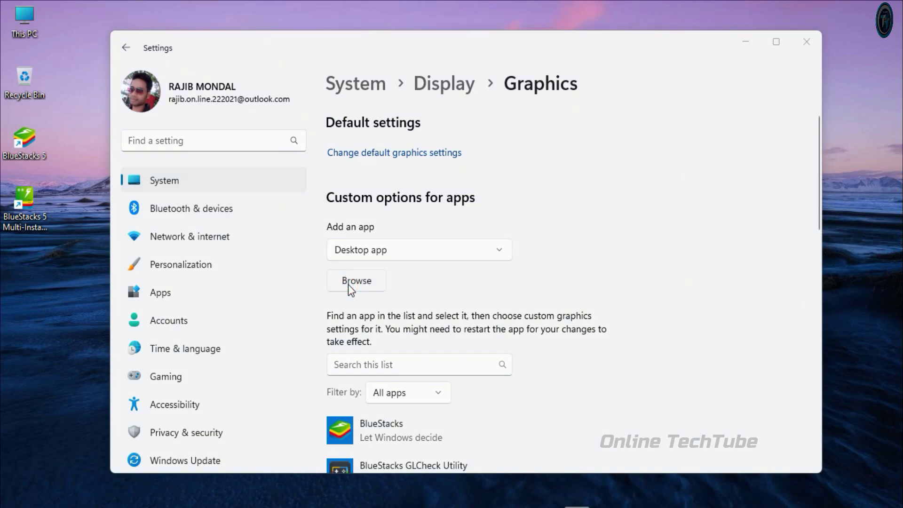
click(169, 172)
scroll(413, 211, down, 5)
click(302, 296)
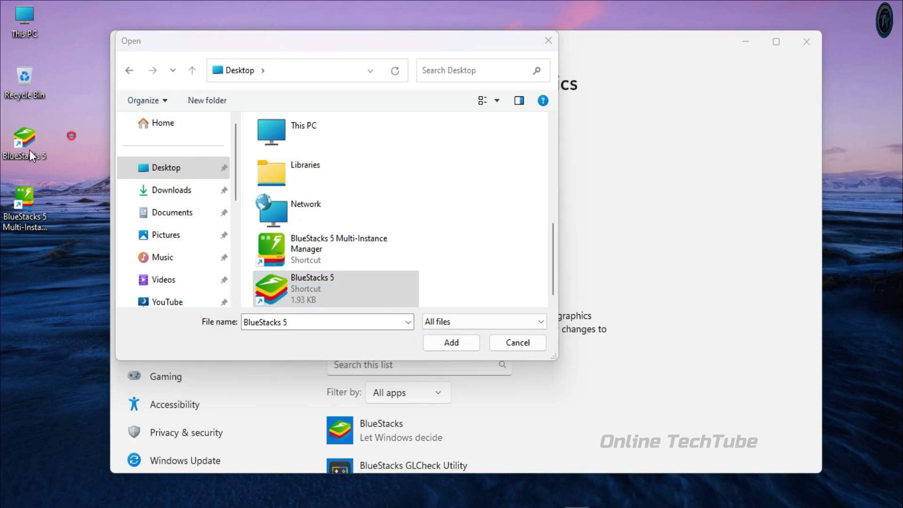
click(451, 343)
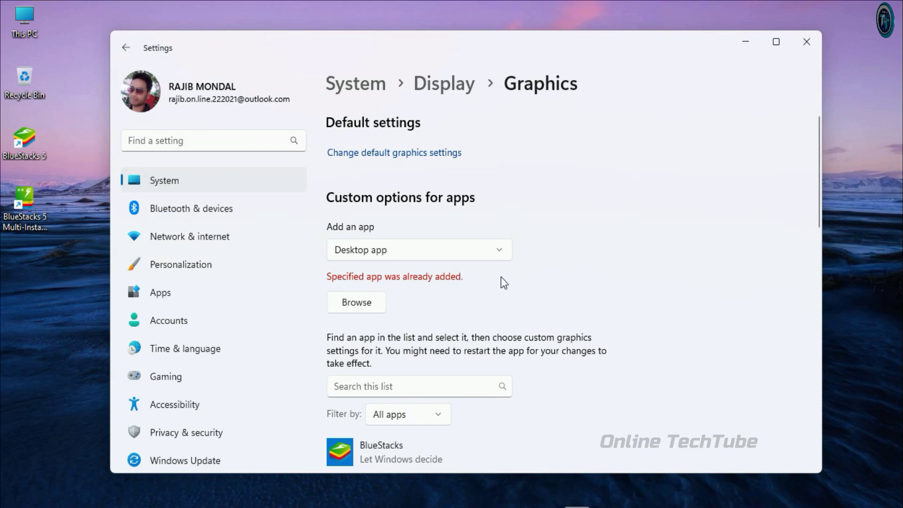
Set the graphics preference for BlueStacks (HD-Player.exe) to High performance and save it
scroll(625, 261, down, 5)
click(395, 238)
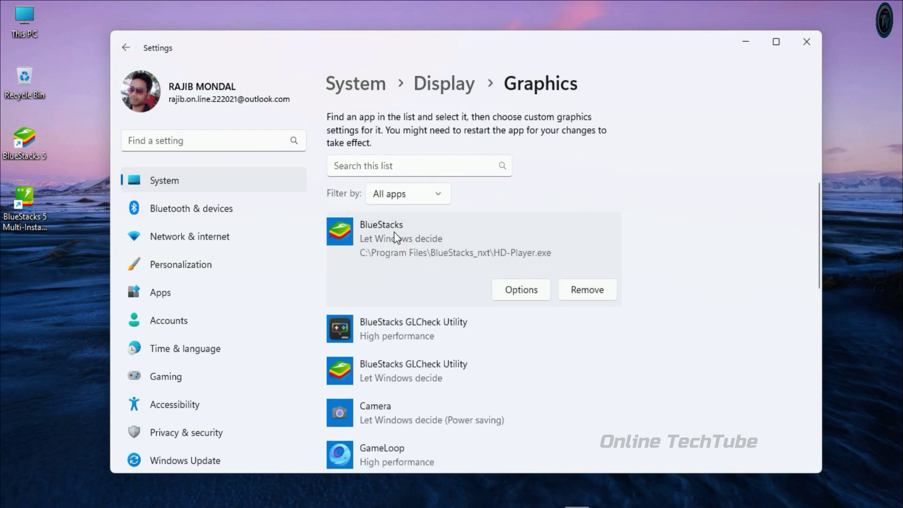
click(520, 290)
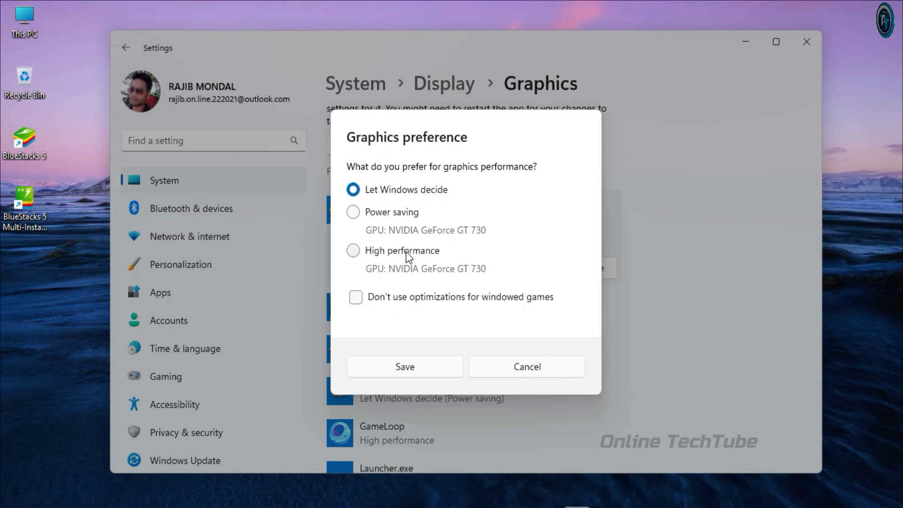
click(353, 251)
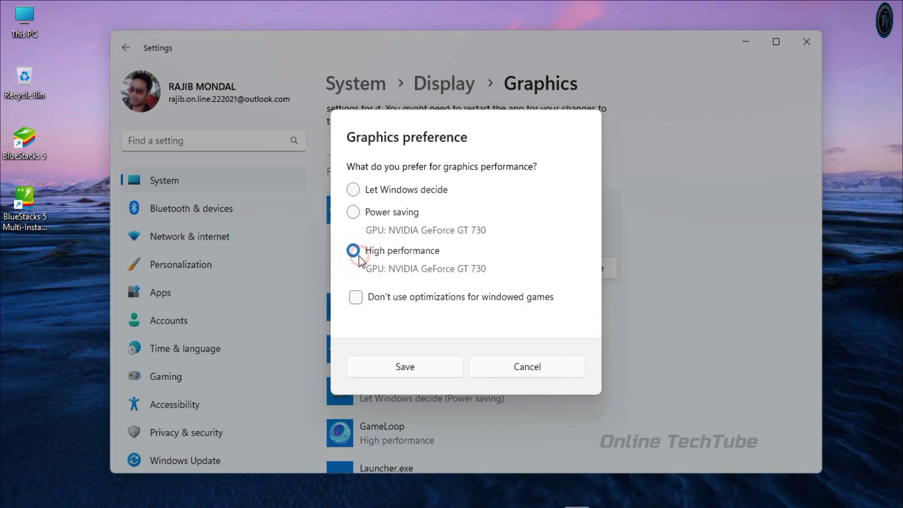
click(428, 367)
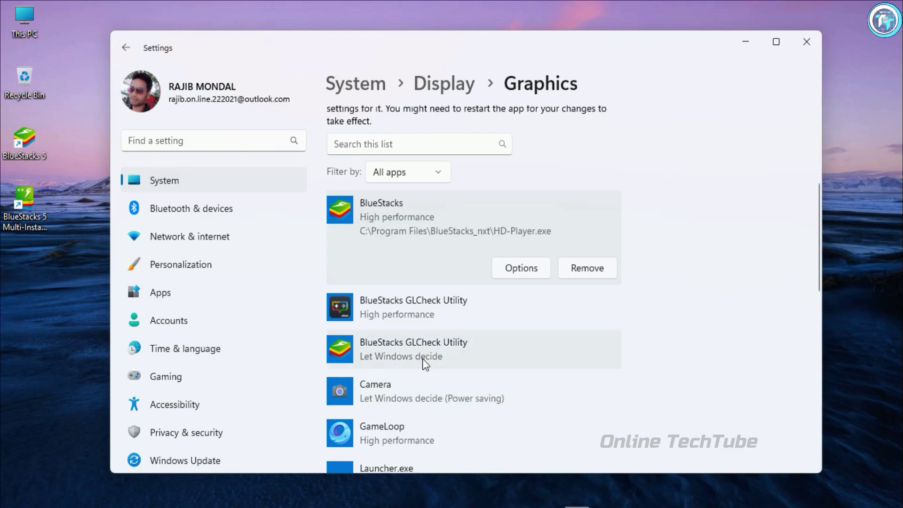
Set the graphics preference for the BlueStacks GLCheck Utility (HD-GLCheck.exe) to High performance, save it, and close Settings
click(417, 350)
click(519, 352)
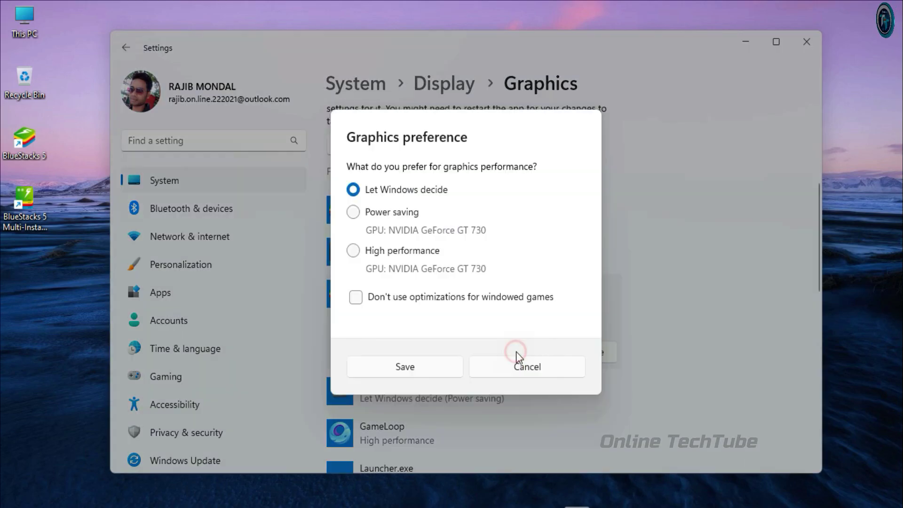
click(376, 253)
click(411, 365)
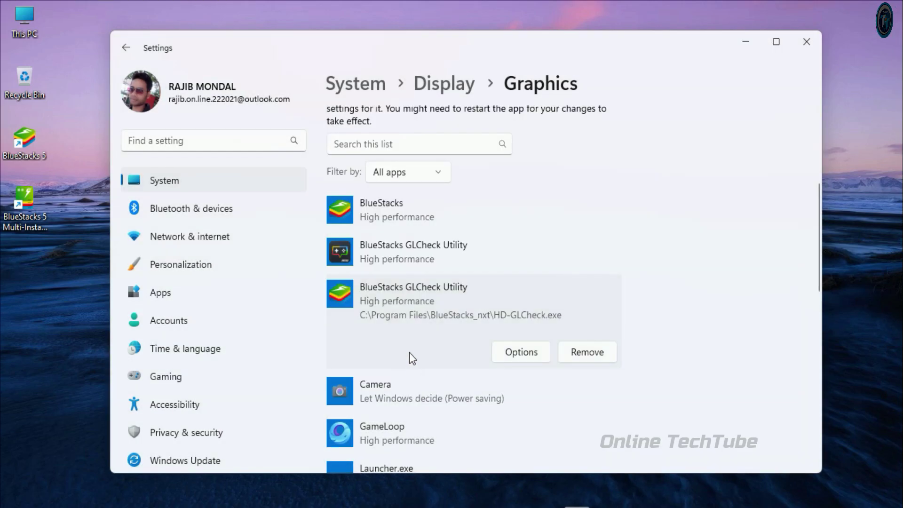
scroll(515, 261, down, 10)
scroll(517, 264, up, 4)
scroll(517, 266, down, 5)
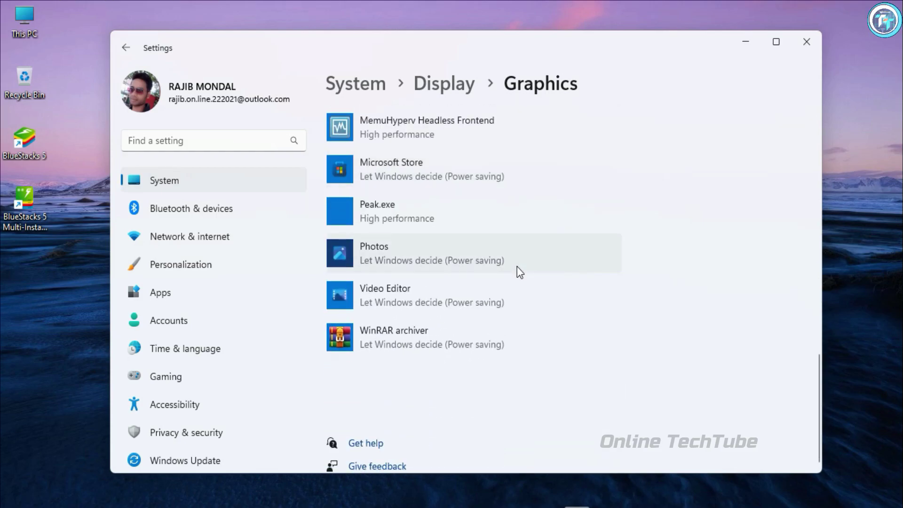
scroll(517, 266, up, 12)
click(817, 47)
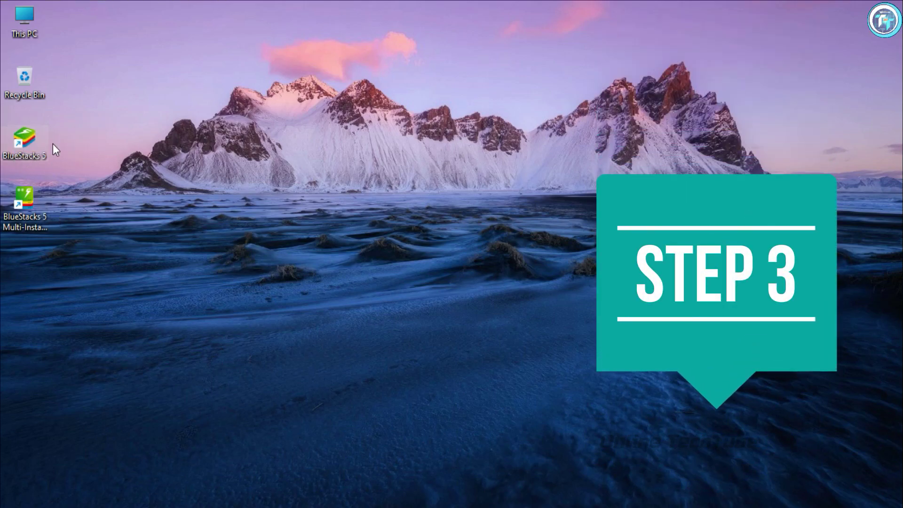
In the compatibility properties of the BlueStacks 5 desktop shortcut, enable running the program as an administrator
right_click(40, 148)
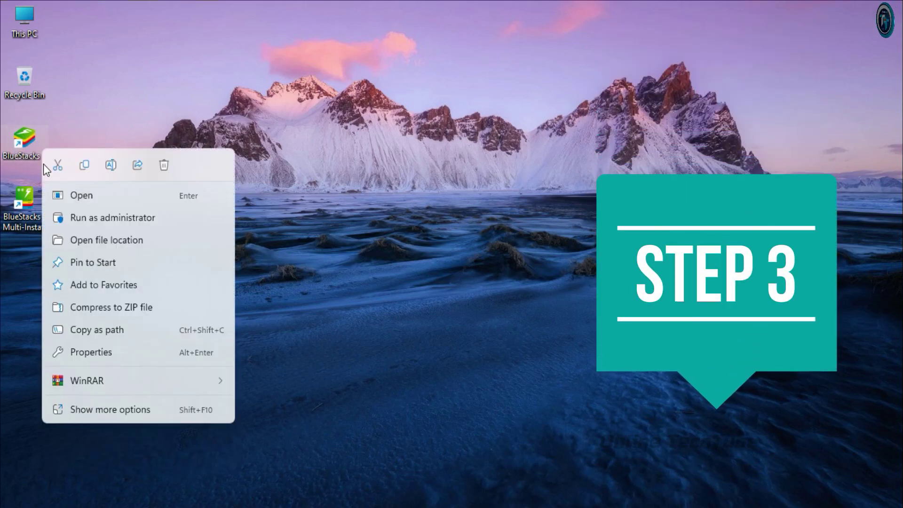
click(118, 351)
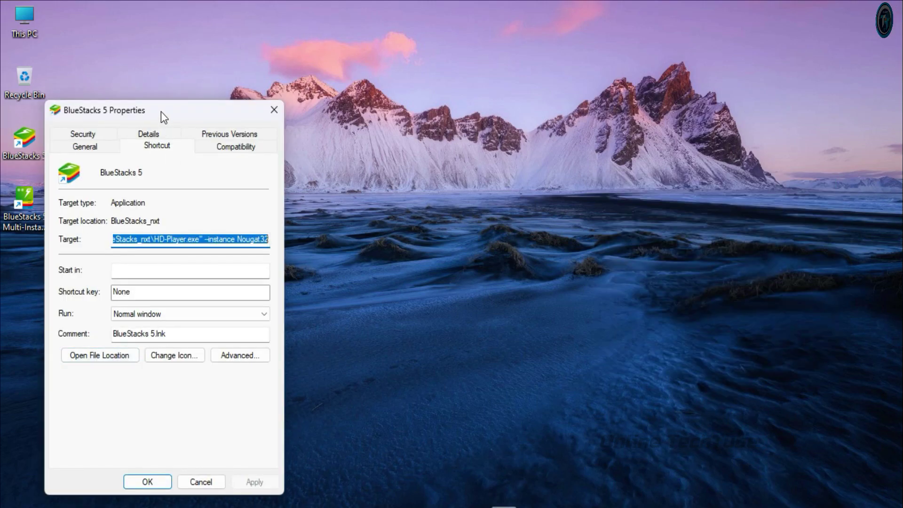
click(256, 100)
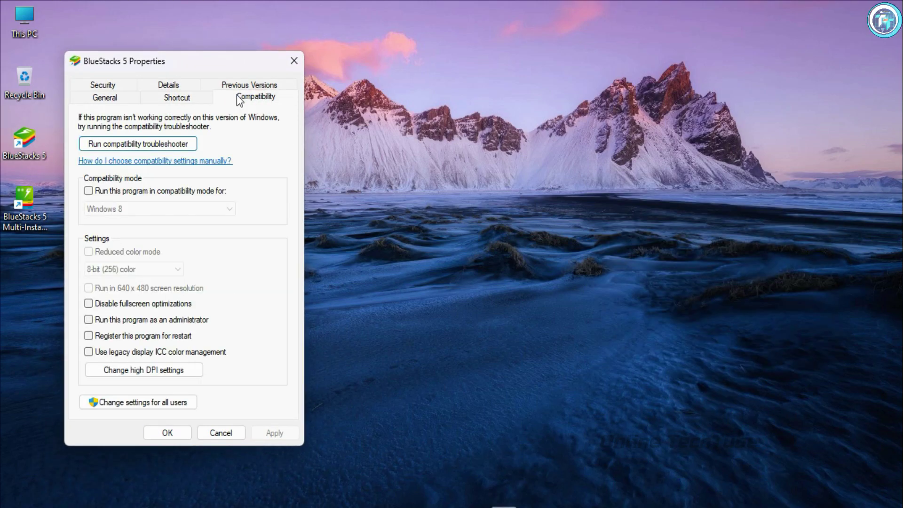
click(198, 322)
Override the high DPI scaling behavior for HD-Player.exe with scaling performed by System, and apply the shortcut properties
click(161, 371)
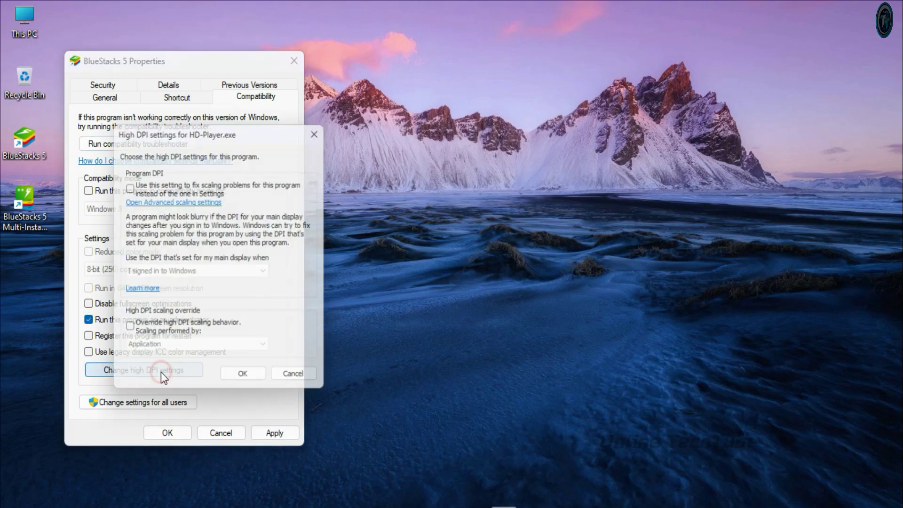
click(127, 331)
click(173, 351)
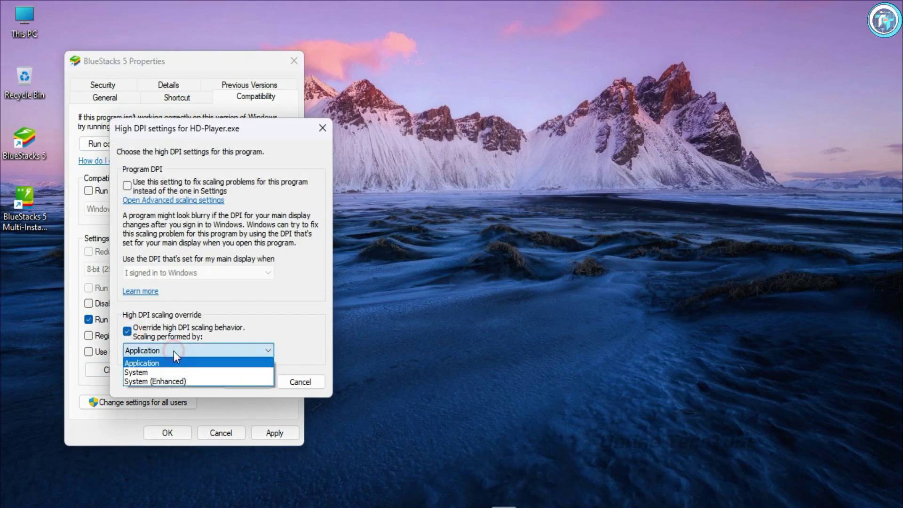
click(133, 374)
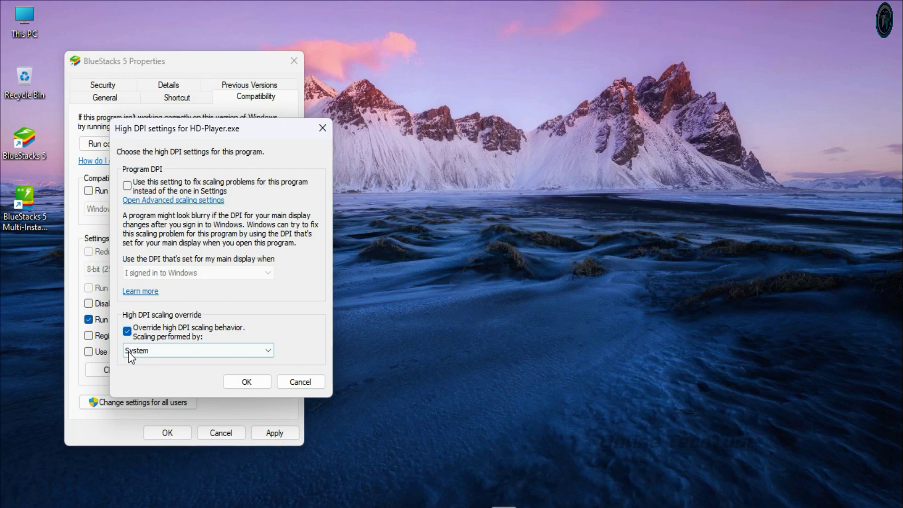
click(249, 379)
click(275, 434)
click(184, 435)
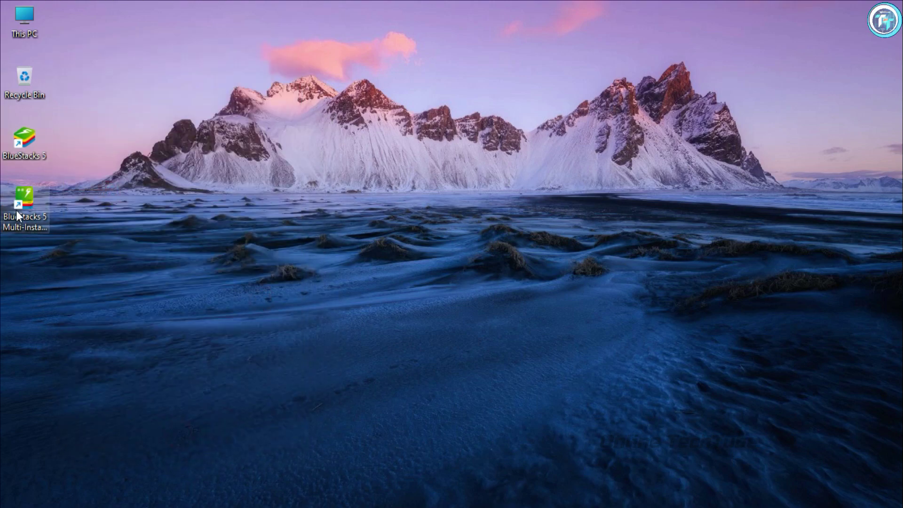
In the BlueStacks multi-instance manager, set the App Player instance's interface renderer to OpenGL, save the changes, and close the manager
click(34, 201)
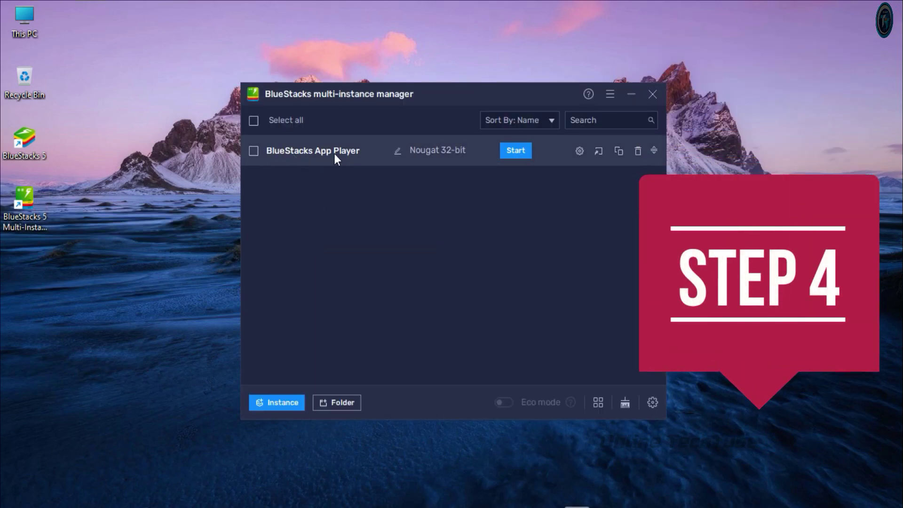
click(580, 152)
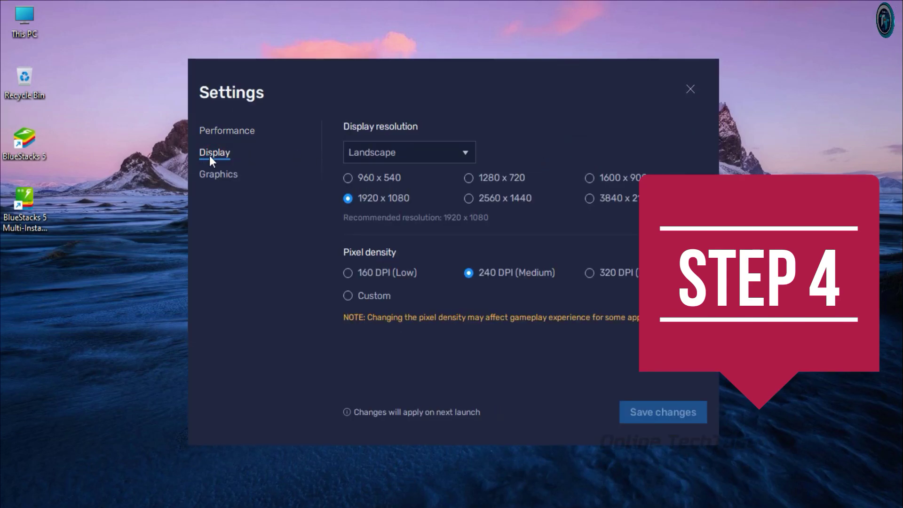
click(230, 177)
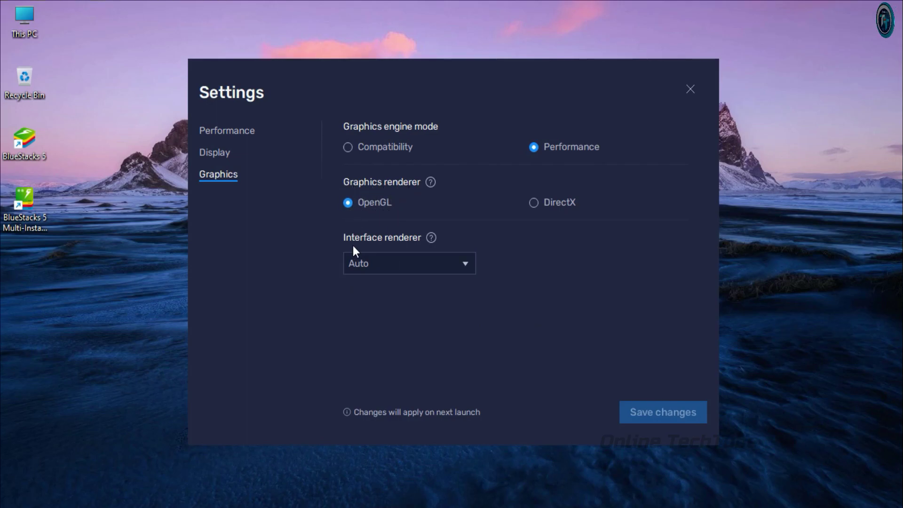
click(396, 256)
click(363, 330)
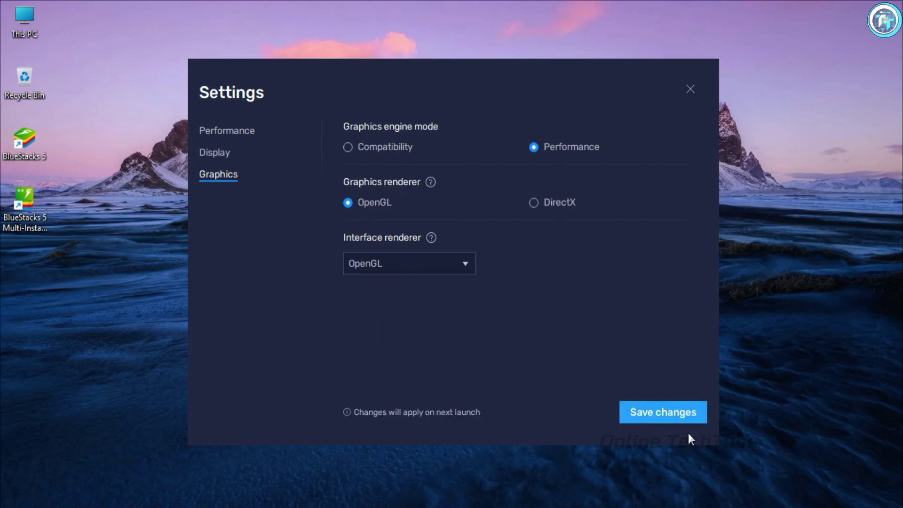
click(655, 415)
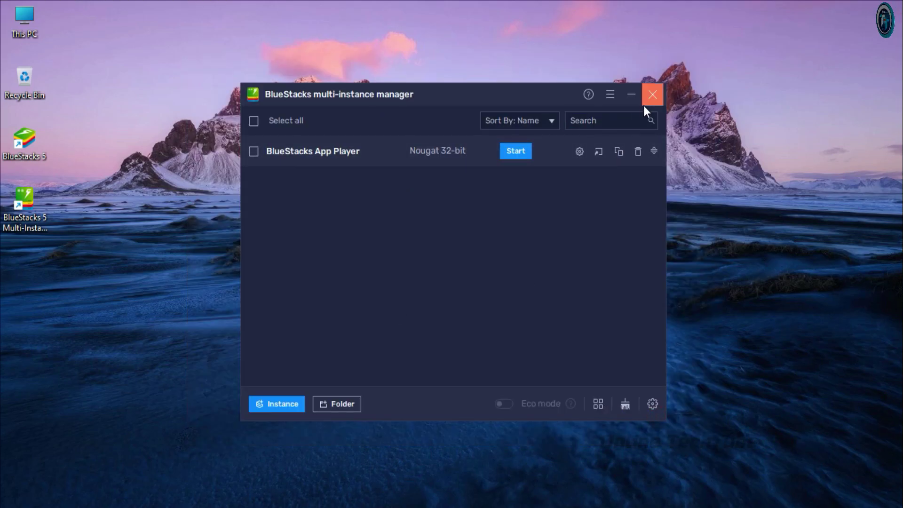
click(652, 94)
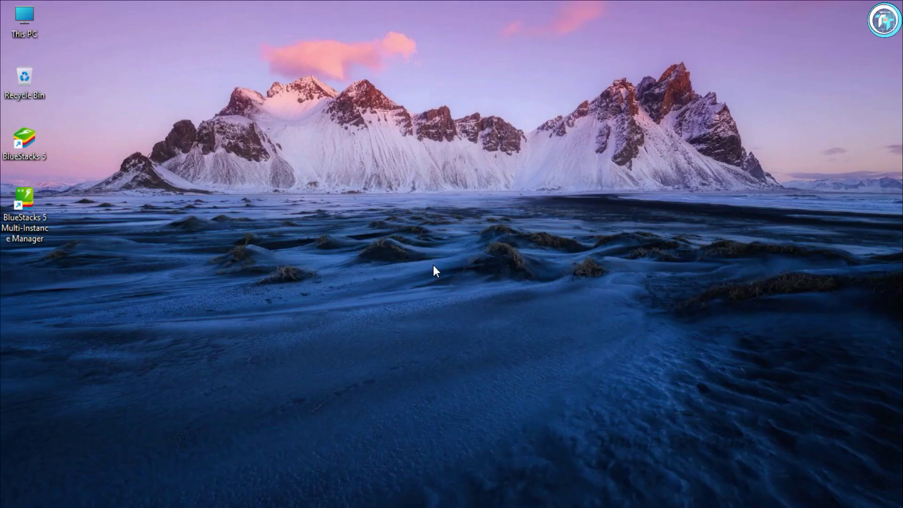
Launch BlueStacks 5 from the desktop and open Free Fire
double_click(40, 144)
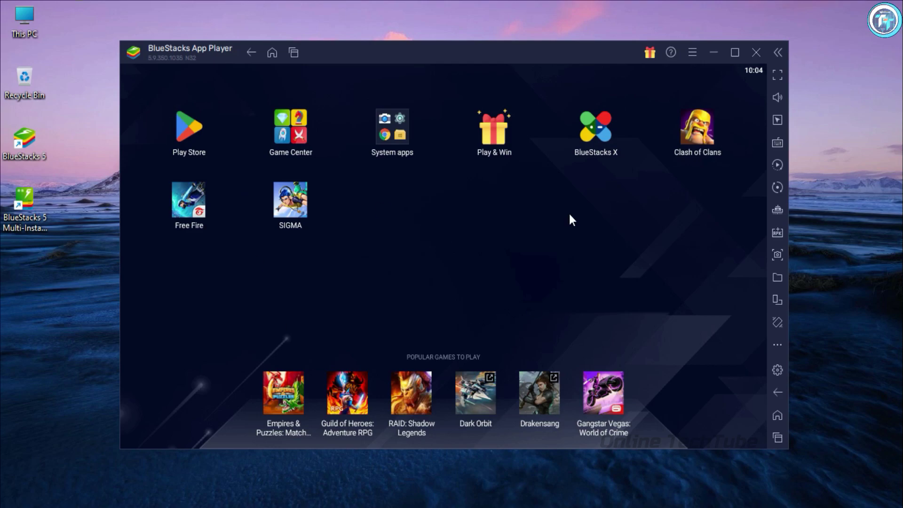
click(189, 200)
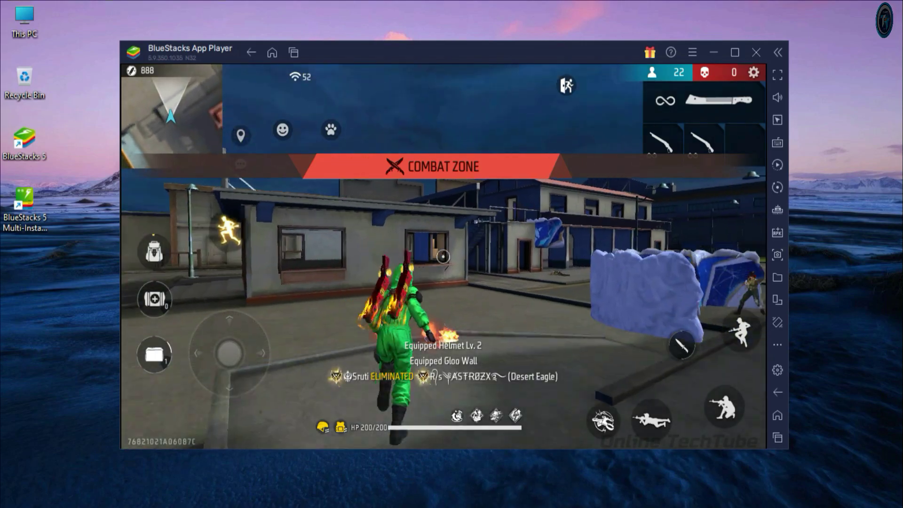
Test the emulator's performance in a Free Fire match by moving around and shooting at opponents
key(1)
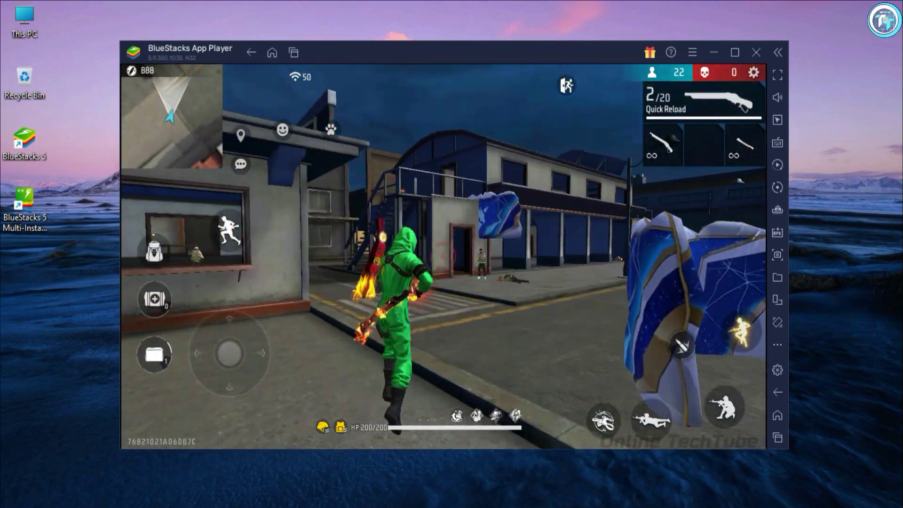
click(443, 257)
click(443, 256)
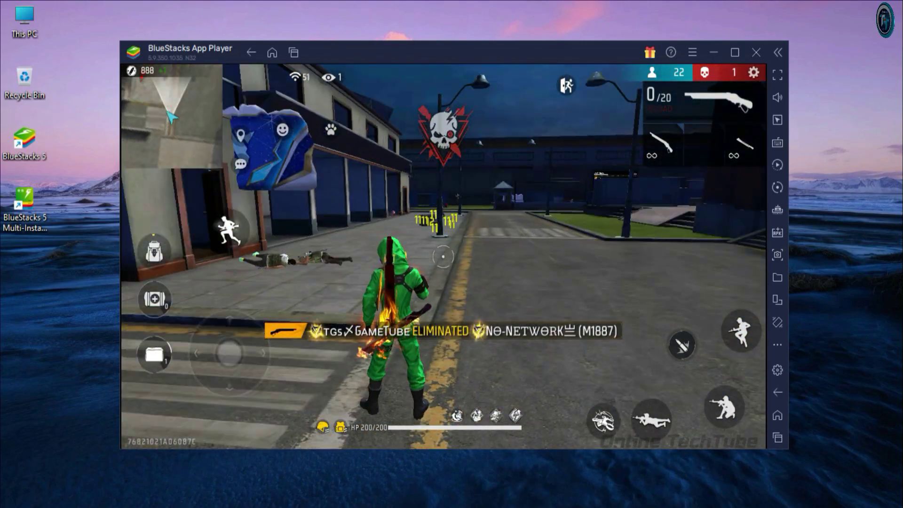
click(443, 257)
click(443, 256)
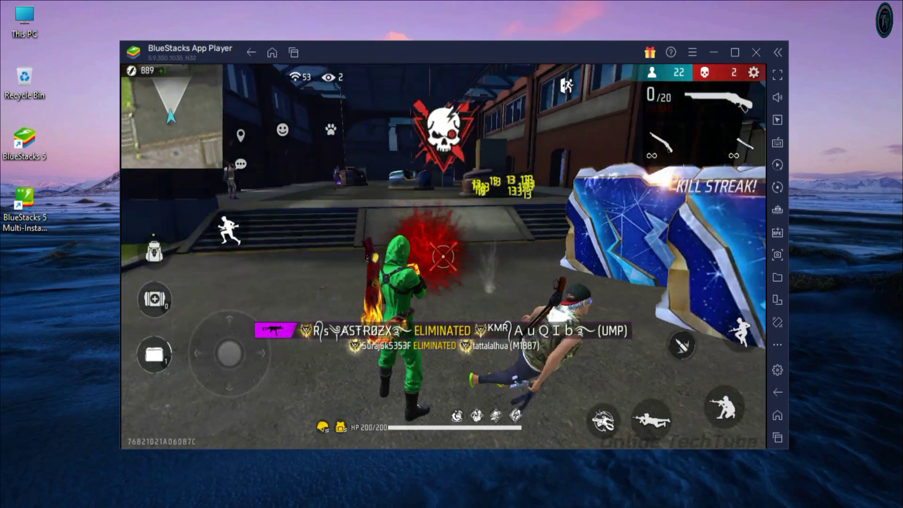
key(w)
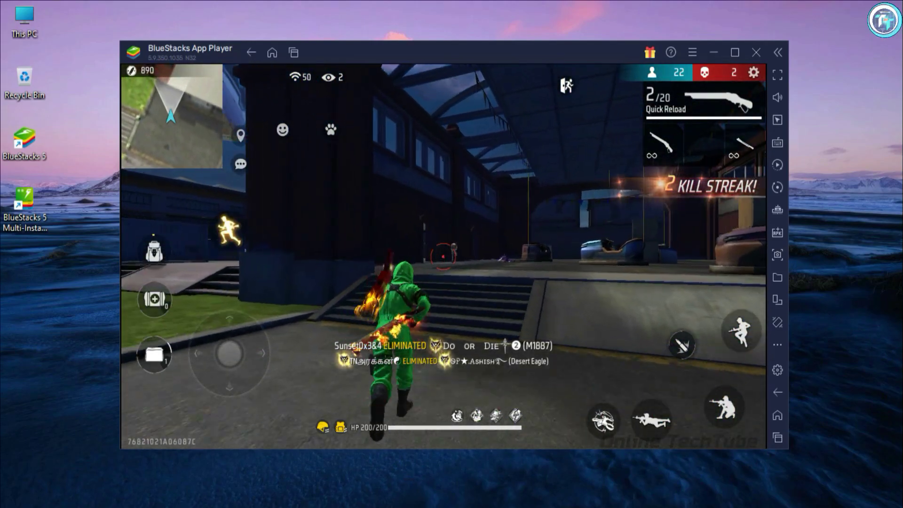
click(442, 256)
click(443, 254)
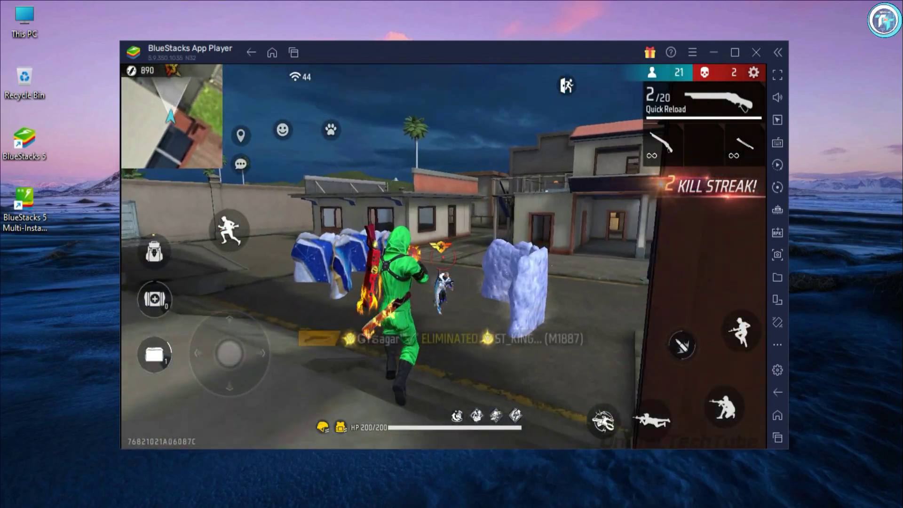
click(443, 256)
click(443, 257)
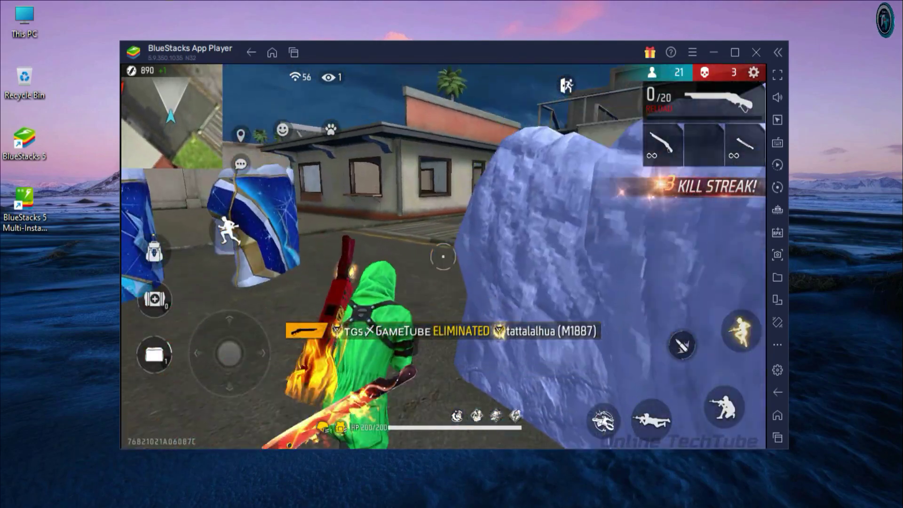
key(w)
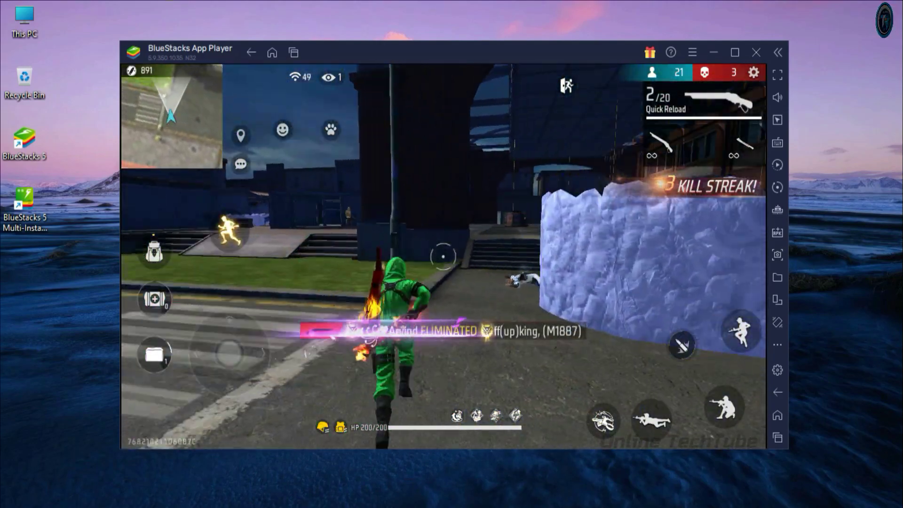
key(w)
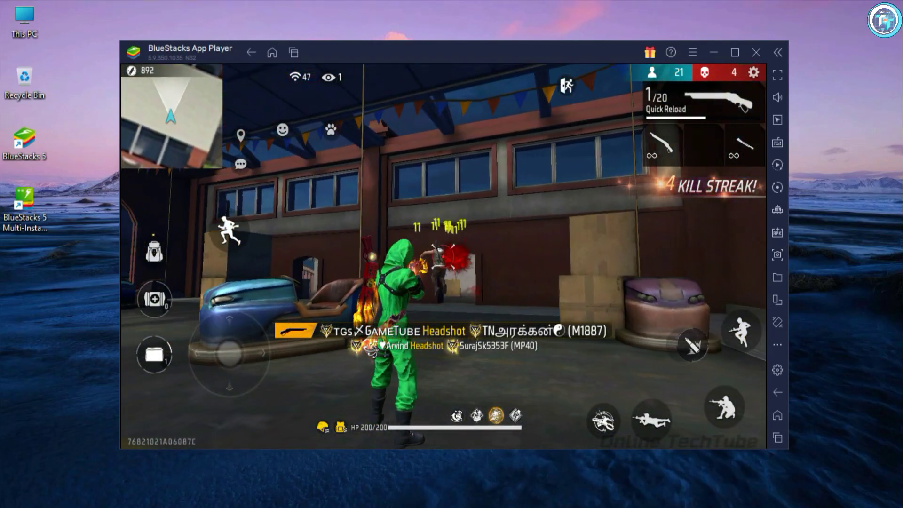
click(443, 256)
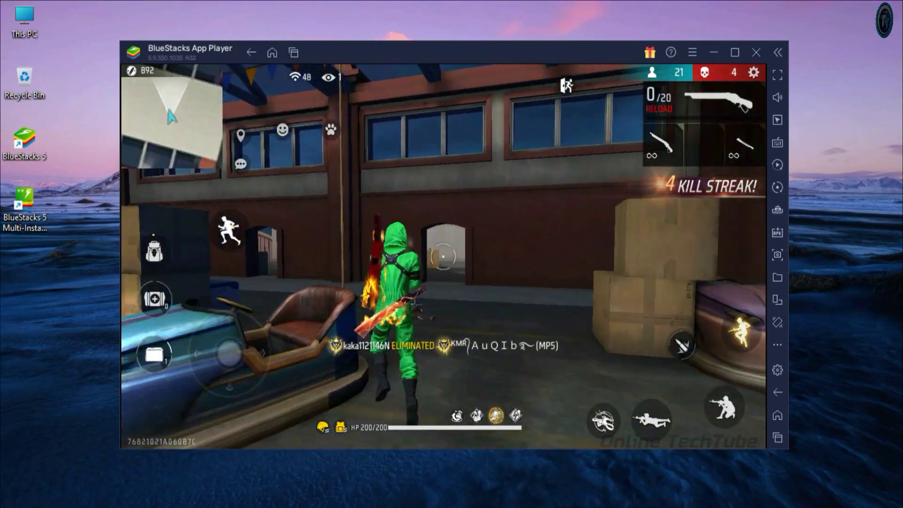